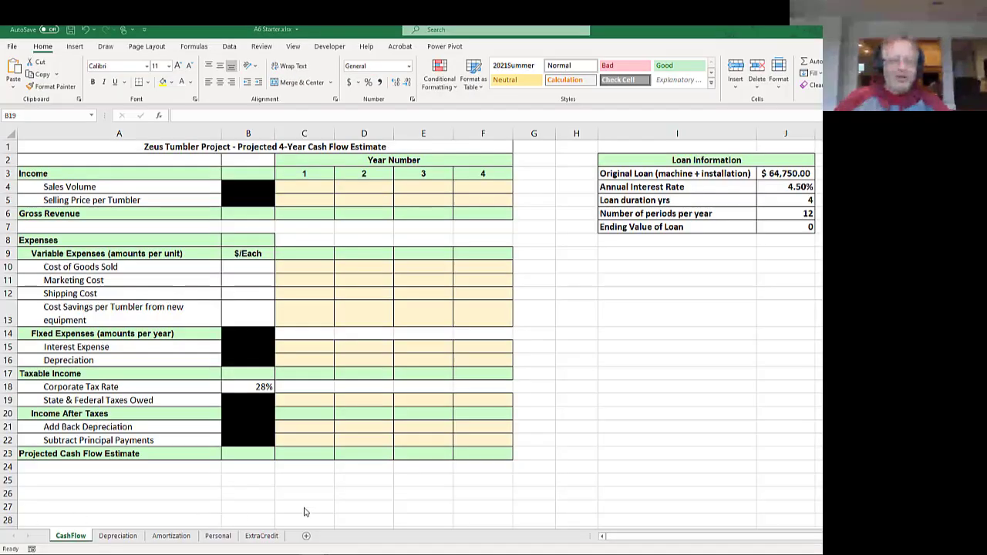
- Cancel the unfinished entry and point out the year headers and Loan Information values J3:J7
{"action": "type", "text": "="}
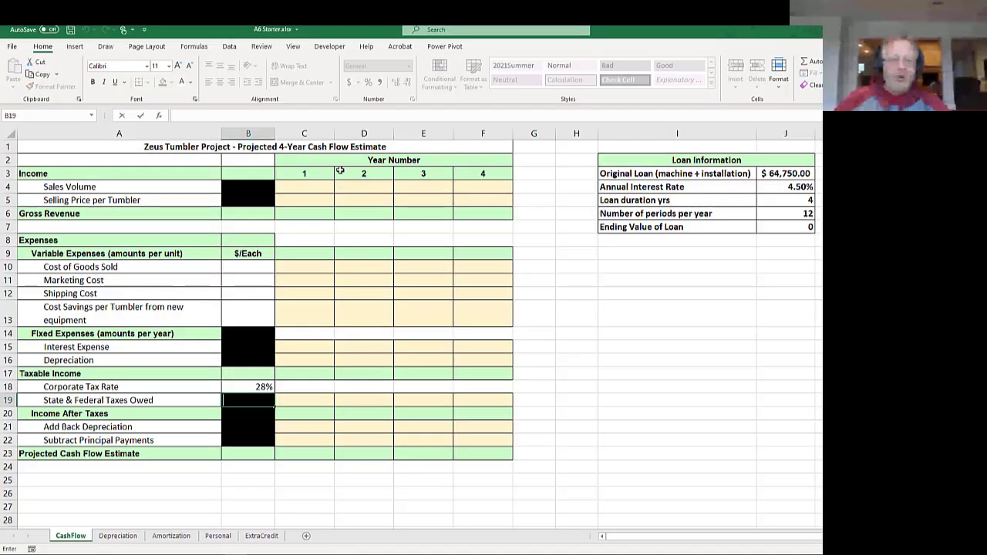
{"action": "key", "text": "Escape"}
{"action": "left_click", "coordinate": [381, 171]}
{"action": "left_click", "coordinate": [430, 171]}
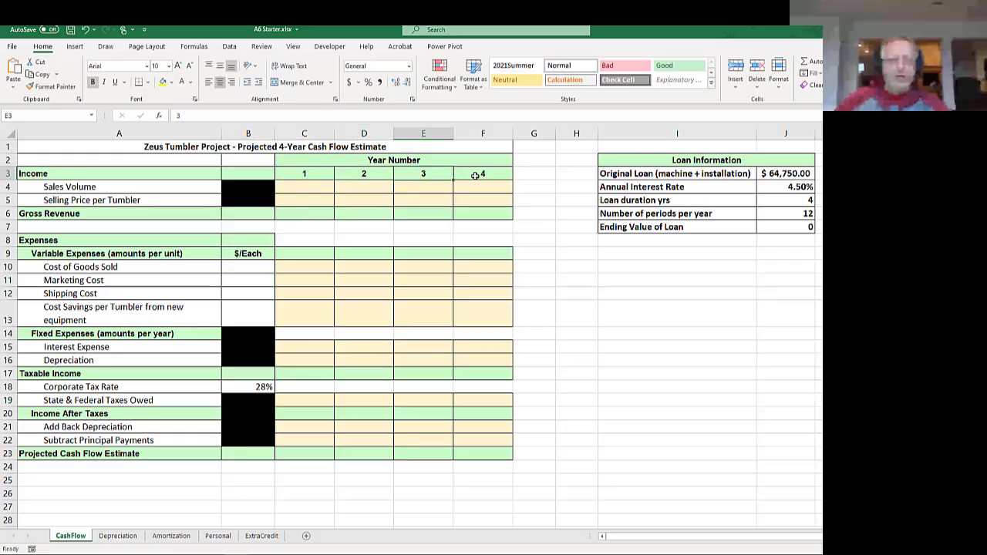
{"action": "left_click", "coordinate": [476, 174]}
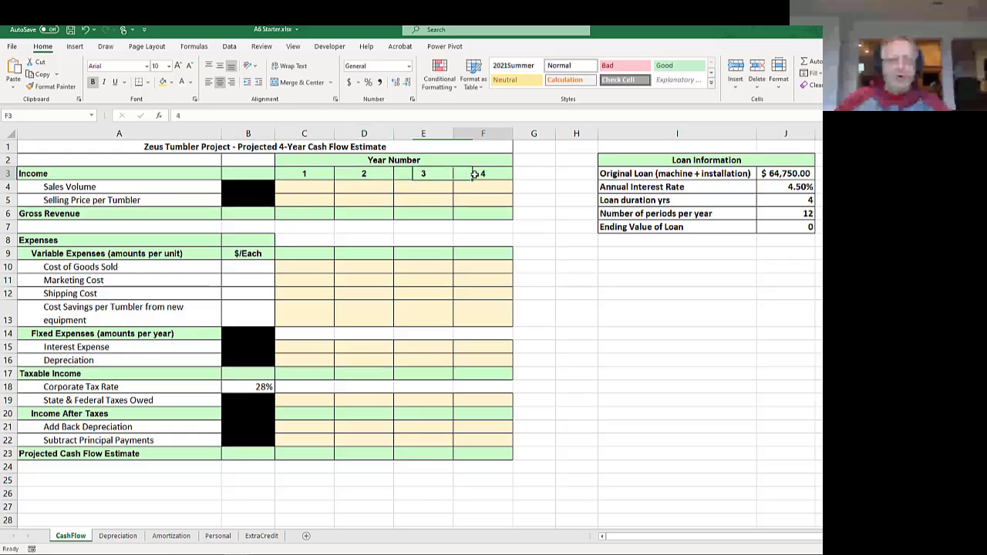
{"action": "left_click_drag", "start_coordinate": [784, 174], "coordinate": [778, 222]}
{"action": "left_click", "coordinate": [784, 177]}
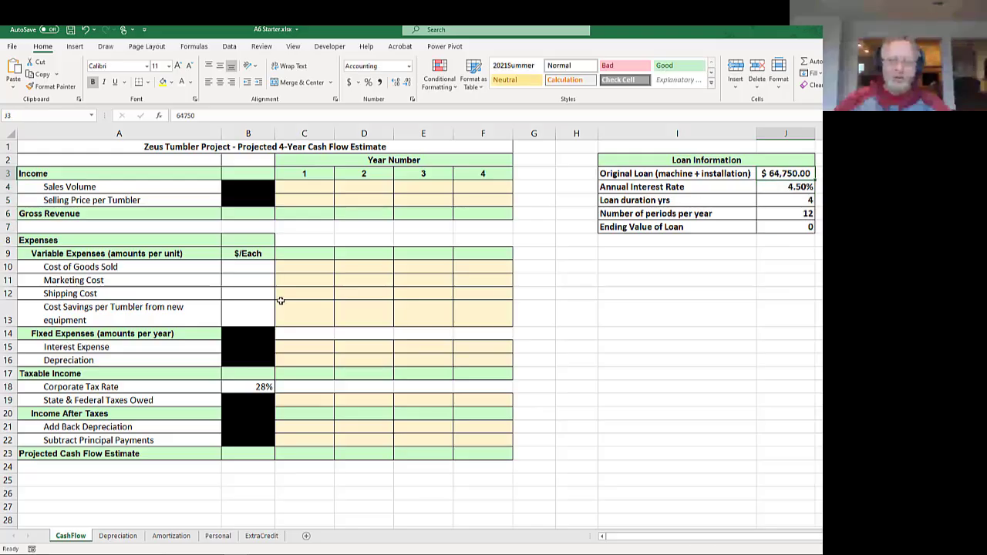
- In C15 start a CUMIPMT formula with rate J4/J6 and number of periods J5*J6
{"action": "left_click", "coordinate": [284, 344]}
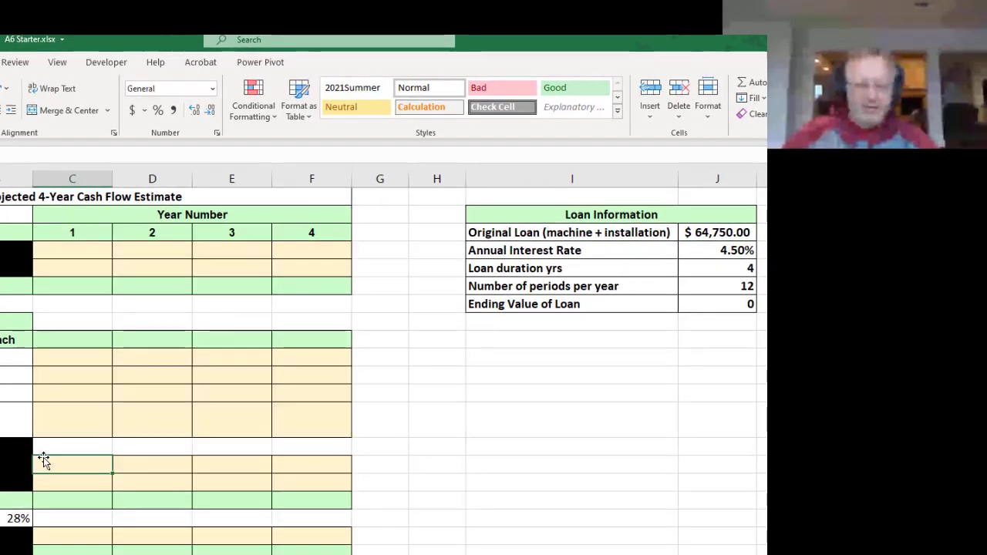
{"action": "type", "text": "=cumip"}
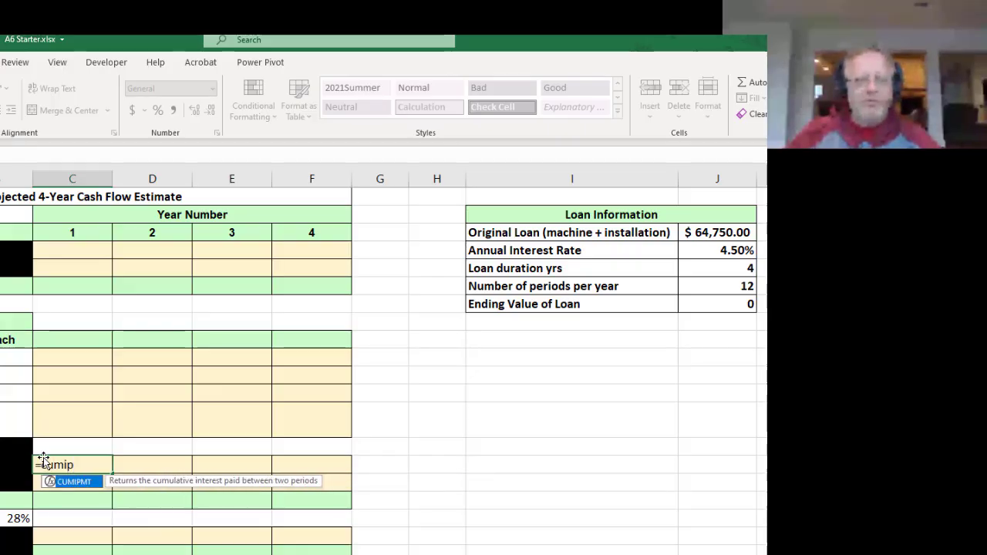
{"action": "key", "text": "Tab"}
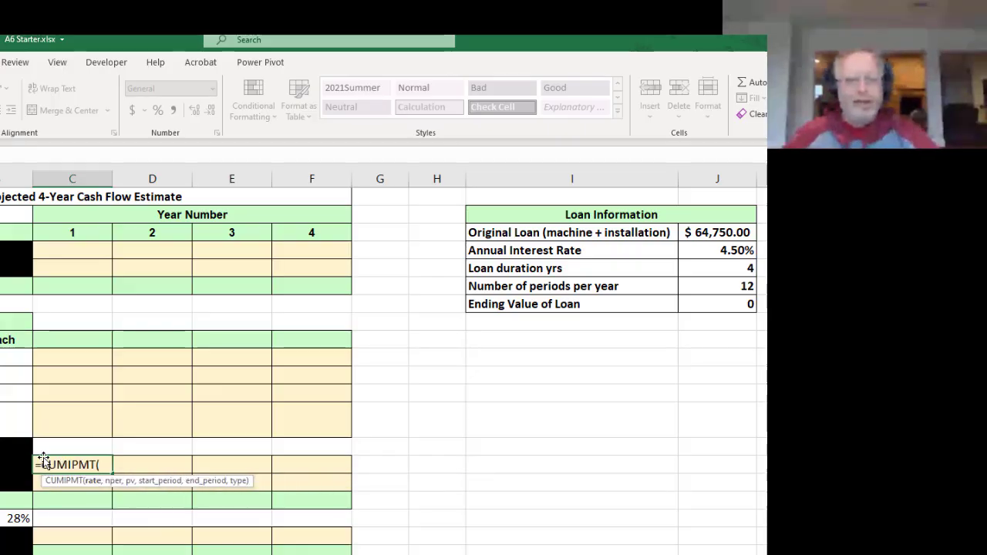
{"action": "left_click", "coordinate": [717, 252]}
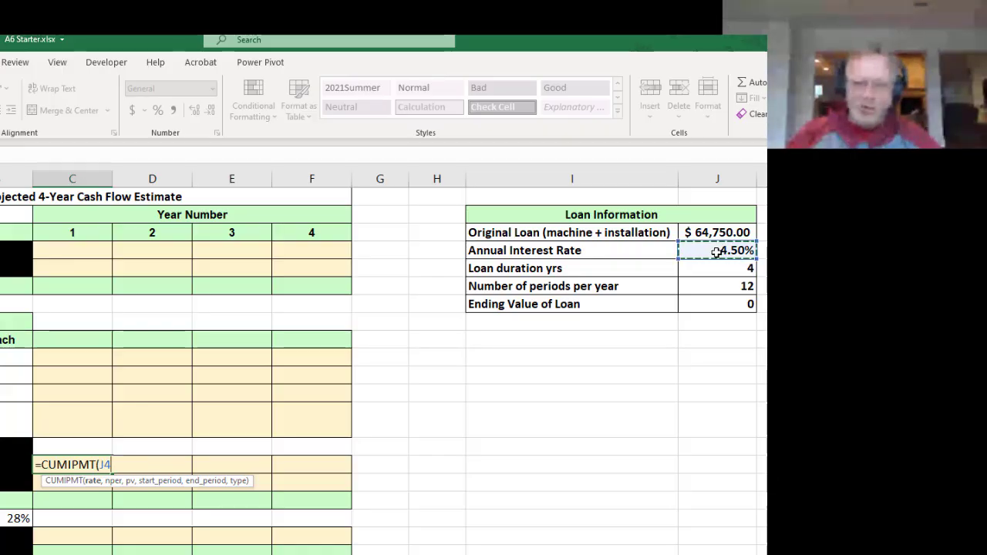
{"action": "type", "text": "/"}
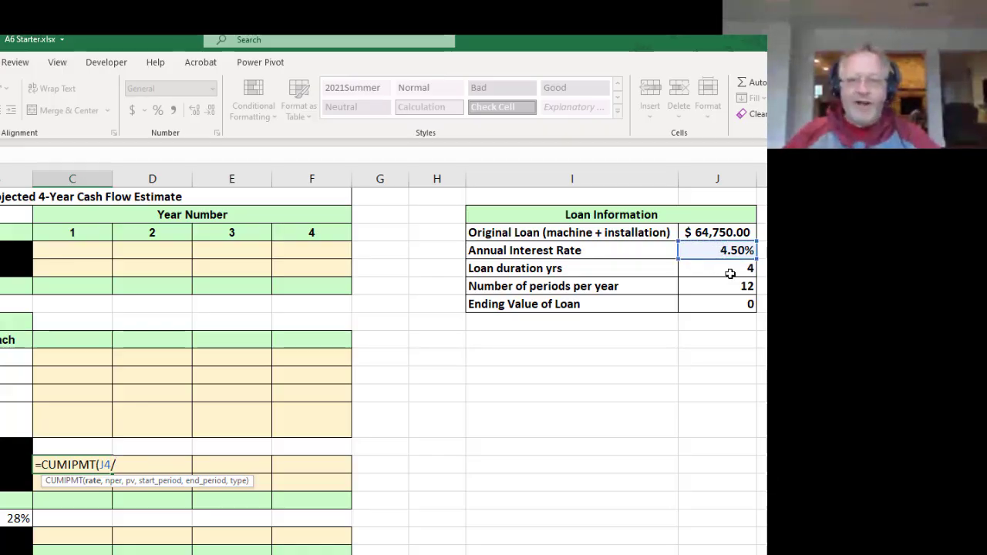
{"action": "left_click", "coordinate": [726, 286]}
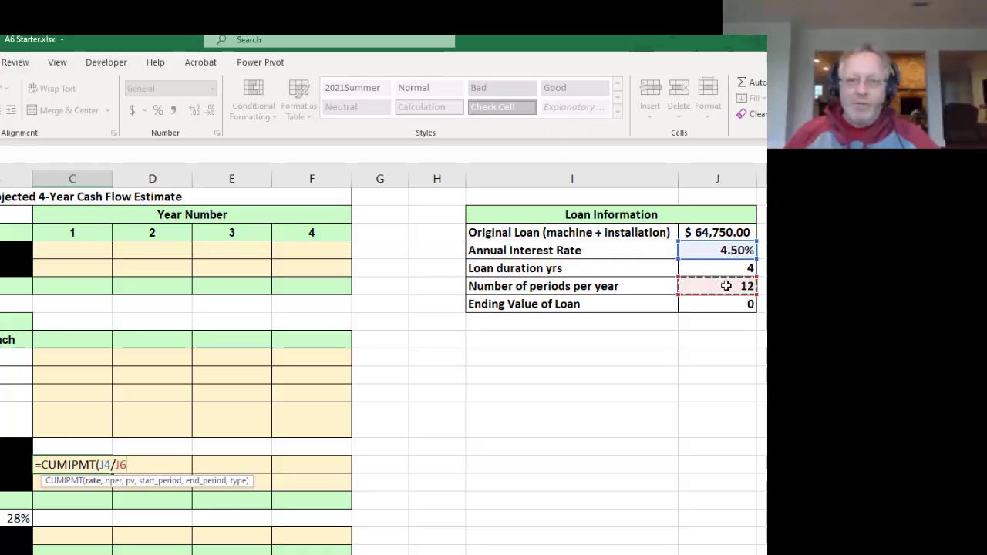
{"action": "type", "text": ","}
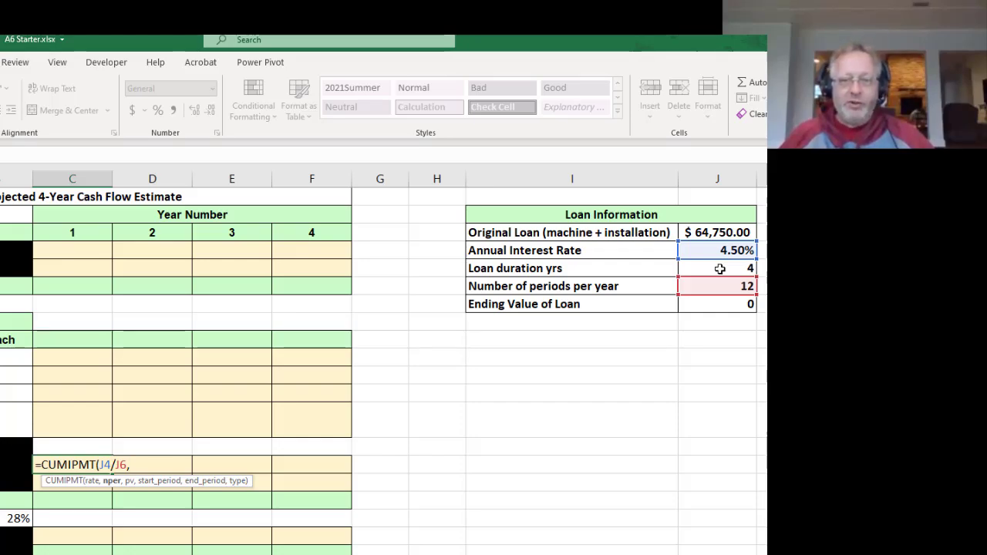
{"action": "left_click", "coordinate": [719, 268]}
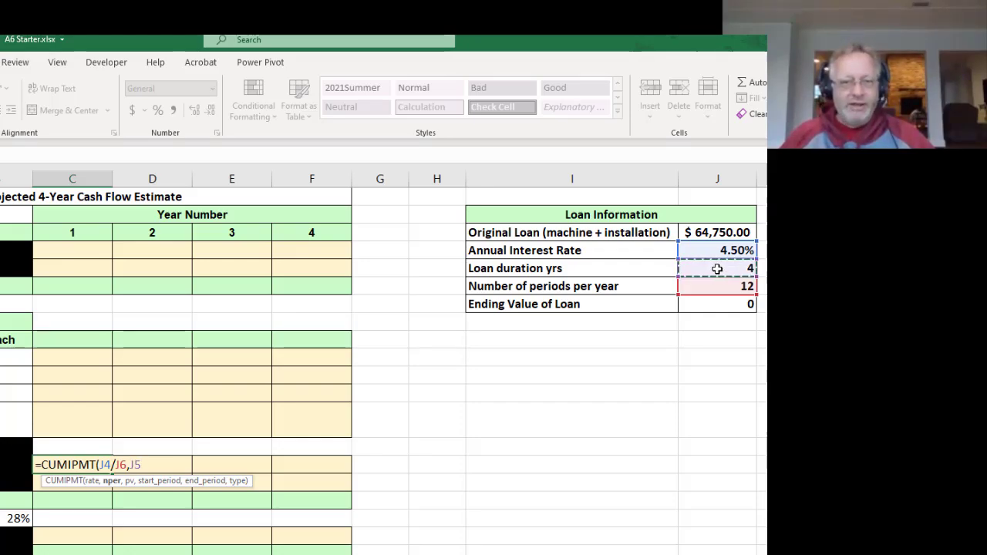
{"action": "type", "text": "*"}
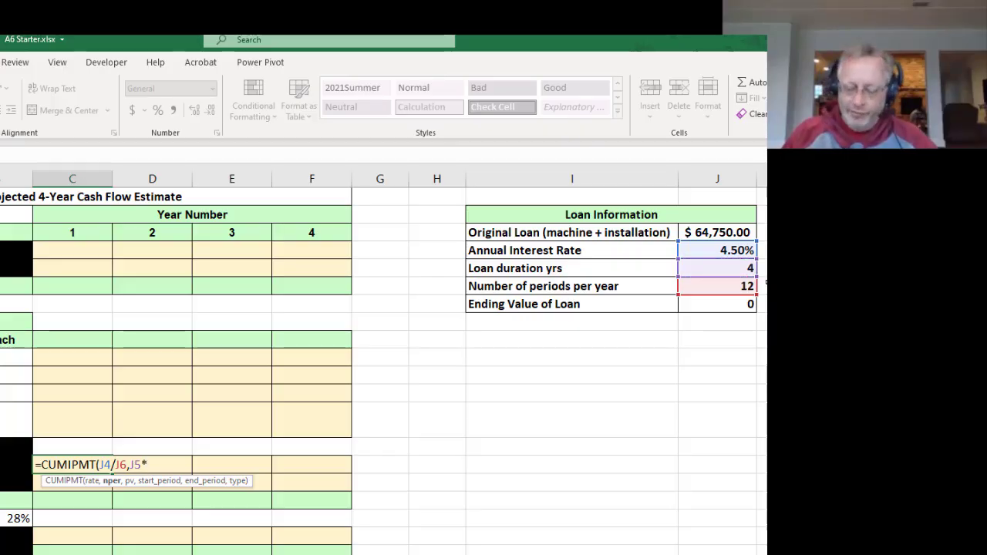
{"action": "left_click", "coordinate": [709, 286]}
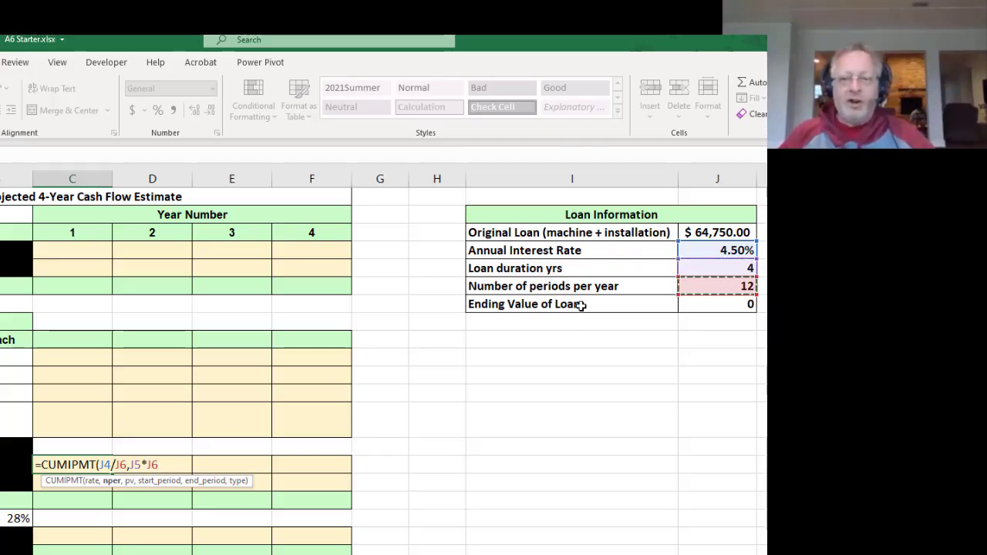
- Add J3 as present value, periods 1 to 12 and type 0 to the CUMIPMT formula
{"action": "type", "text": ","}
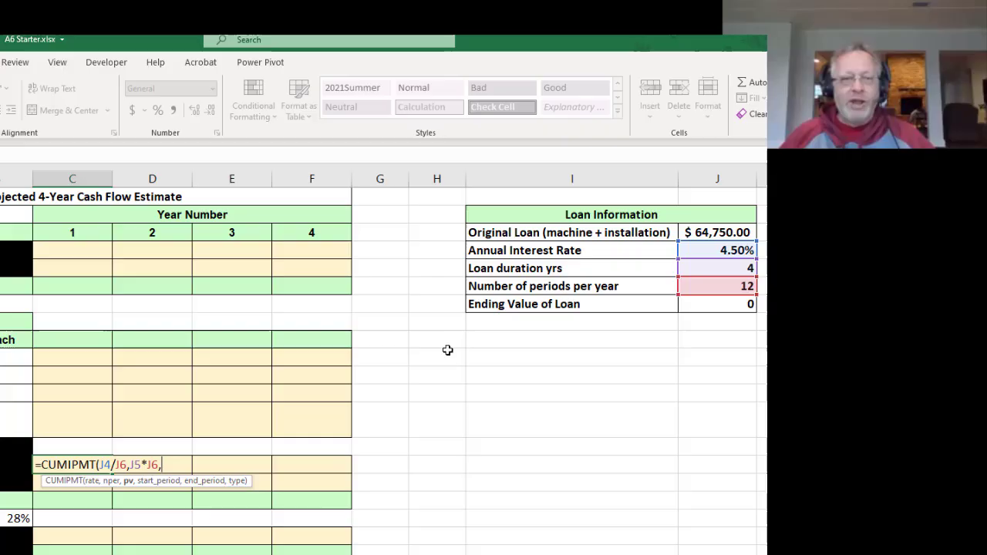
{"action": "left_click", "coordinate": [716, 232]}
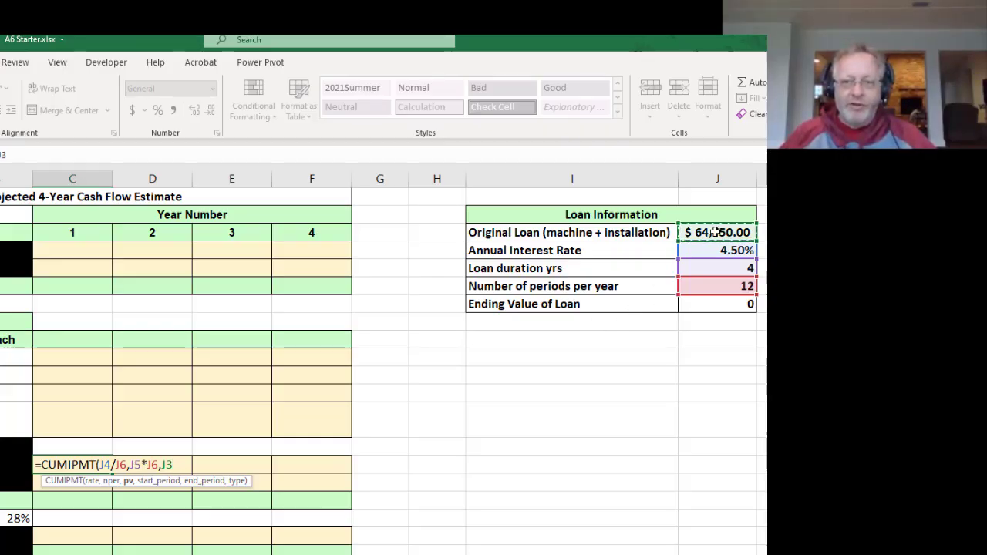
{"action": "type", "text": ","}
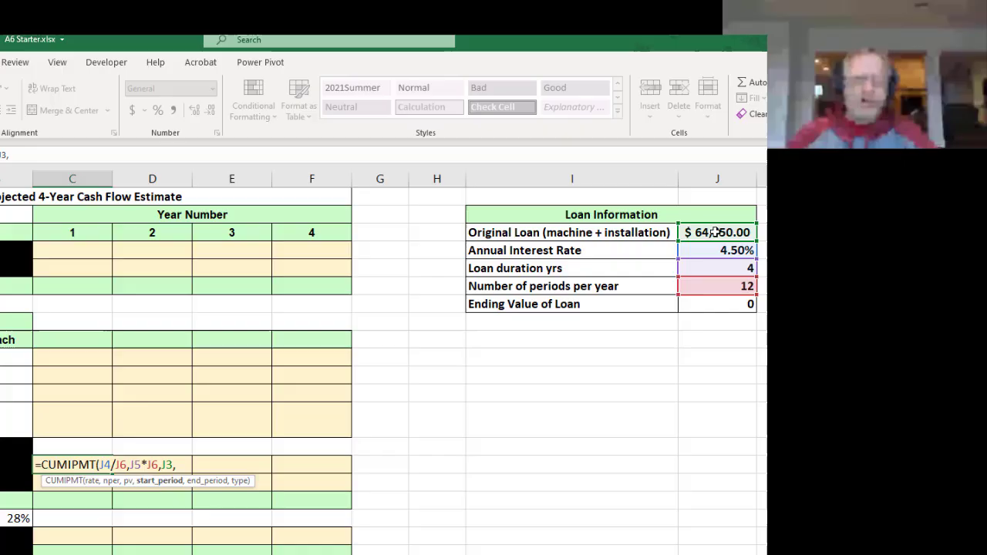
{"action": "type", "text": "1"}
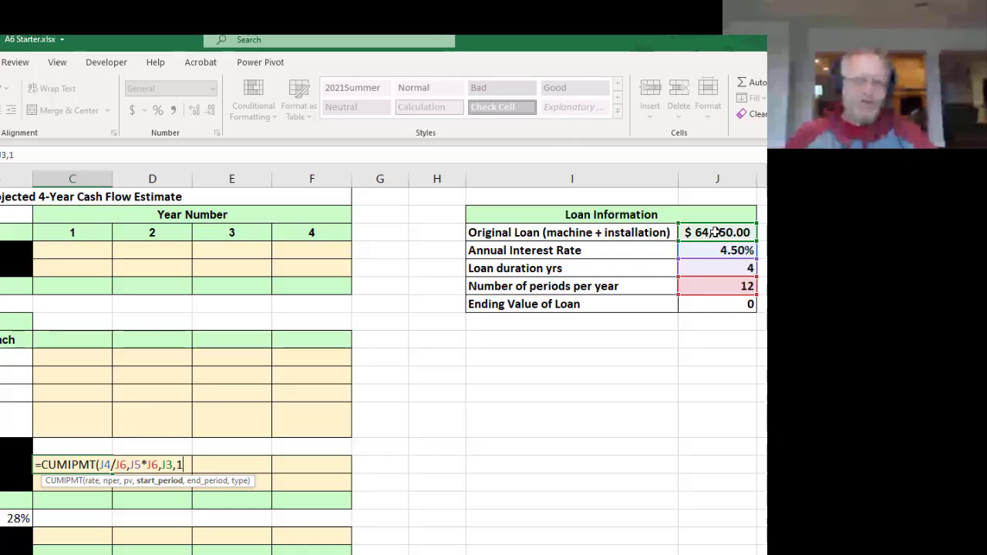
{"action": "type", "text": ",12"}
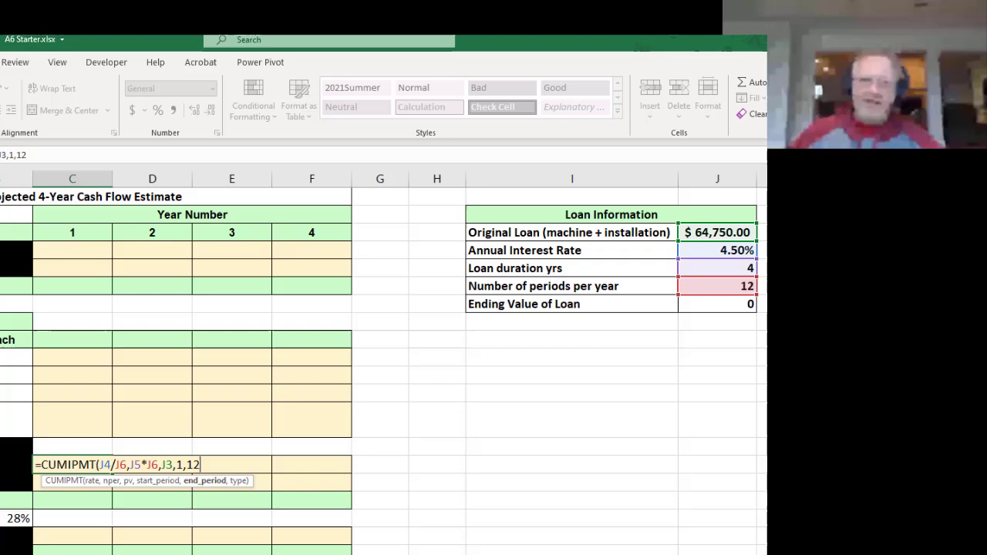
{"action": "key", "text": "alt+Tab"}
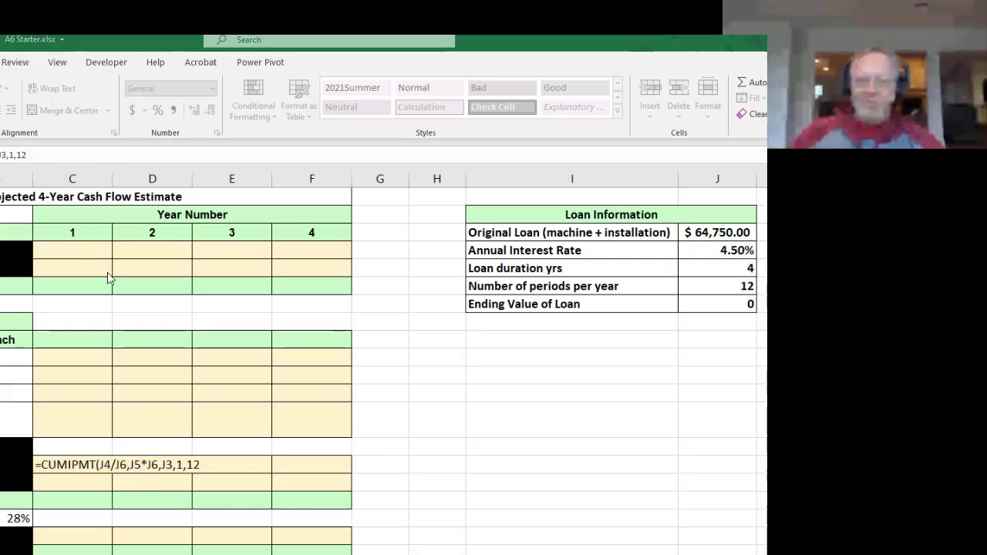
{"action": "left_click", "coordinate": [31, 155]}
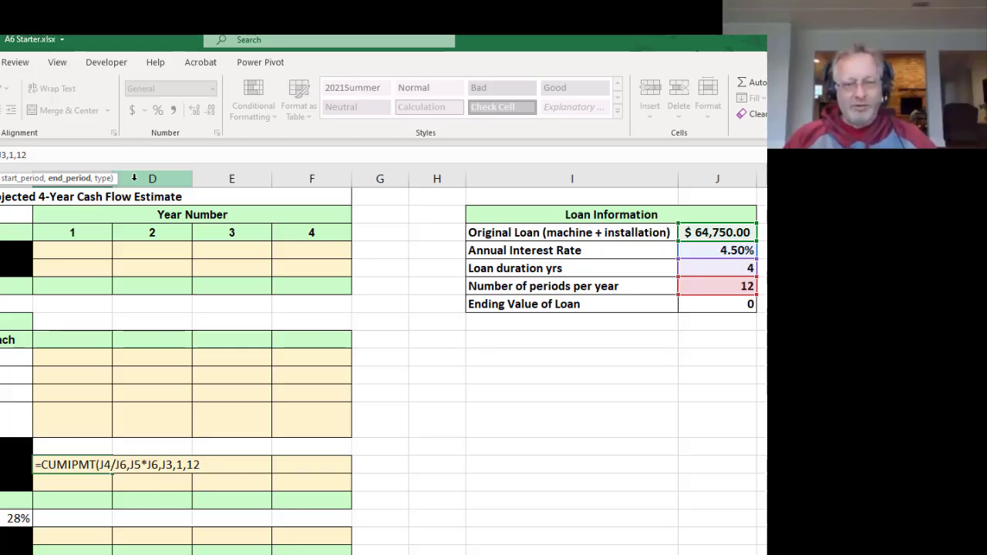
{"action": "type", "text": ","}
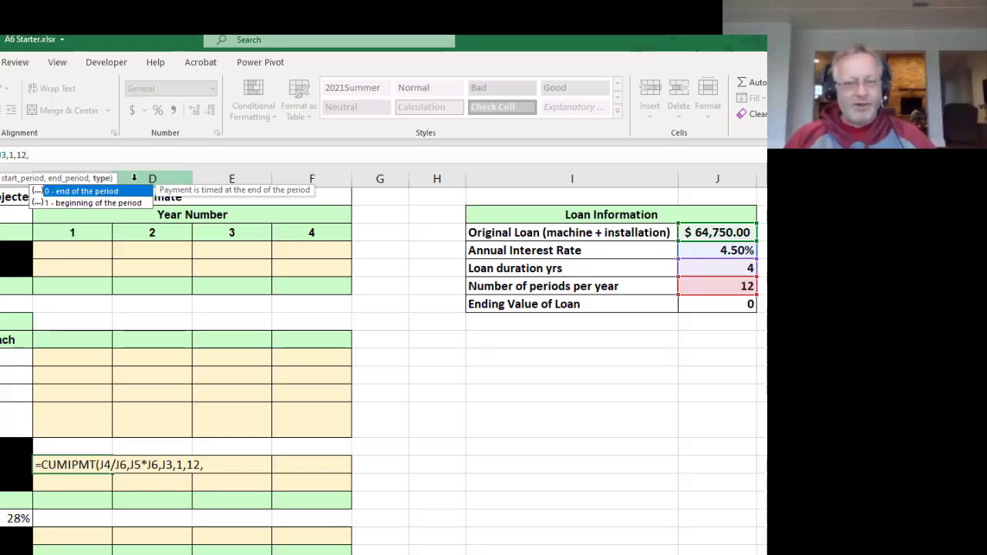
{"action": "type", "text": "0)"}
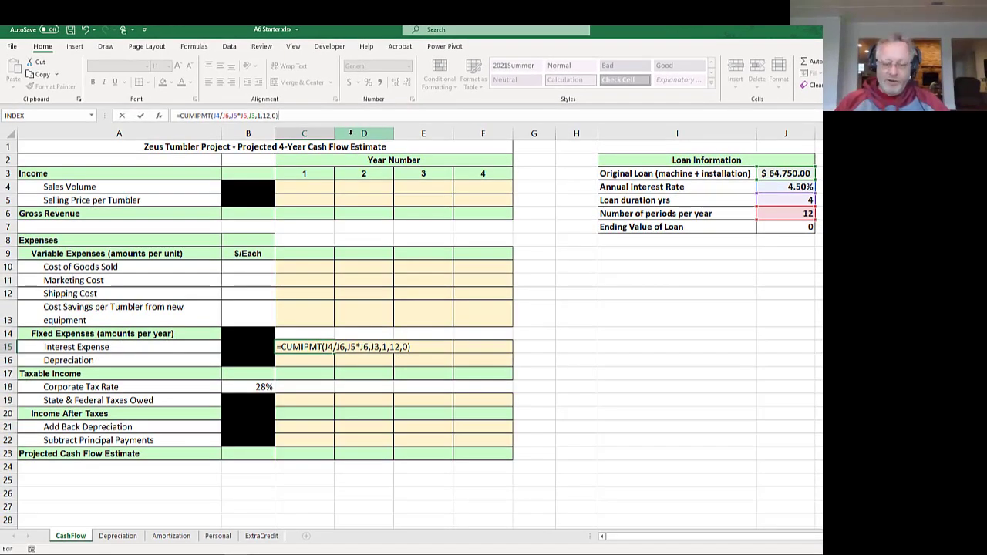
- Commit C15's formula, fill it right to F15, and compare D15's copy with C15
{"action": "key", "text": "Return"}
{"action": "key", "text": "Up"}
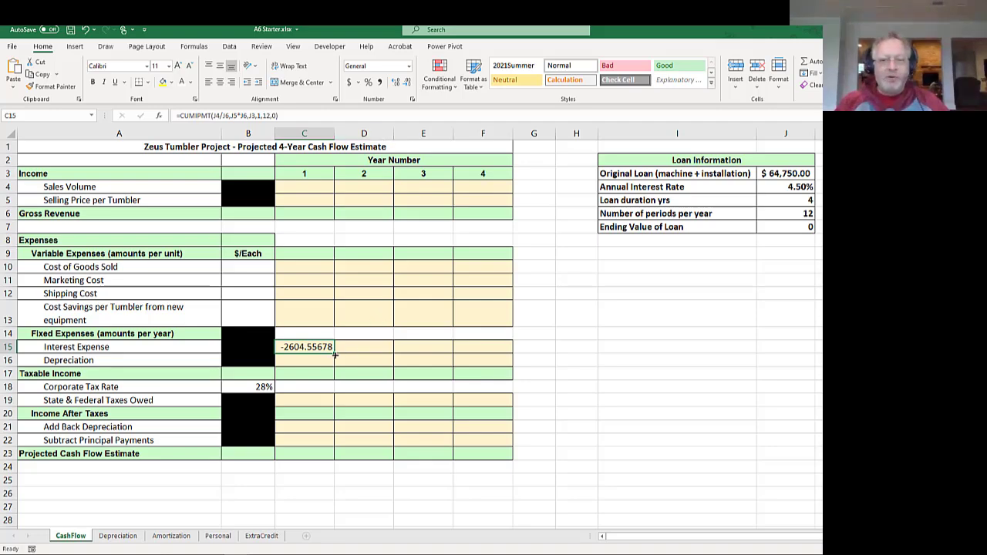
{"action": "left_click_drag", "start_coordinate": [335, 353], "coordinate": [495, 353]}
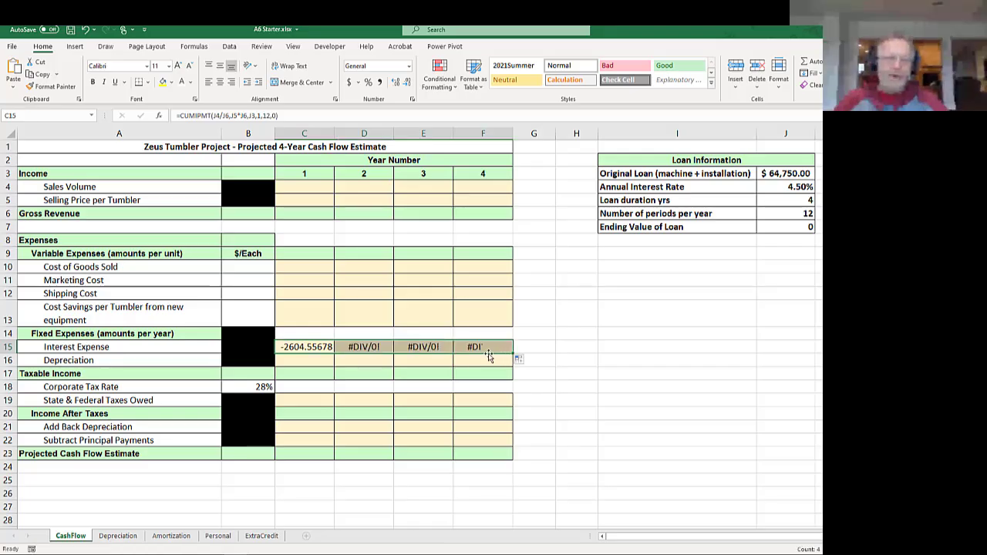
{"action": "key", "text": "Right"}
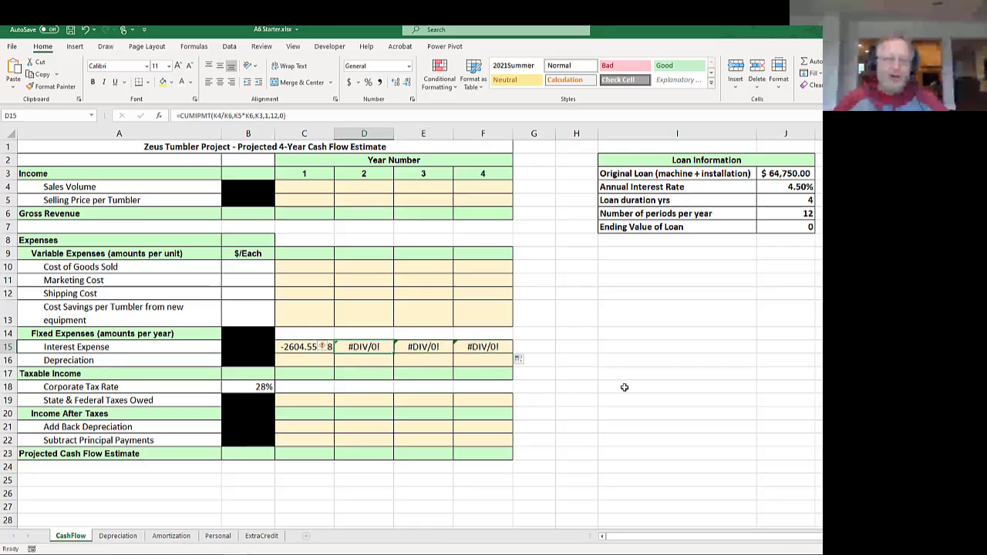
{"action": "left_click", "coordinate": [306, 347]}
- Lock the loan columns in C15 to read =CUMIPMT($J4/$J6,$J5*$J6,$J3,1,12,0)
{"action": "left_click", "coordinate": [216, 115]}
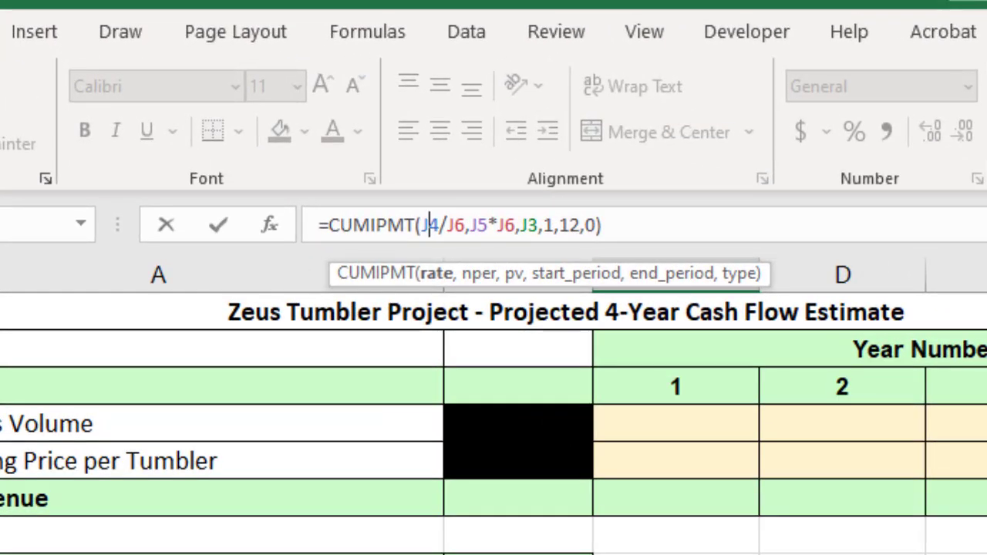
{"action": "left_click", "coordinate": [422, 224]}
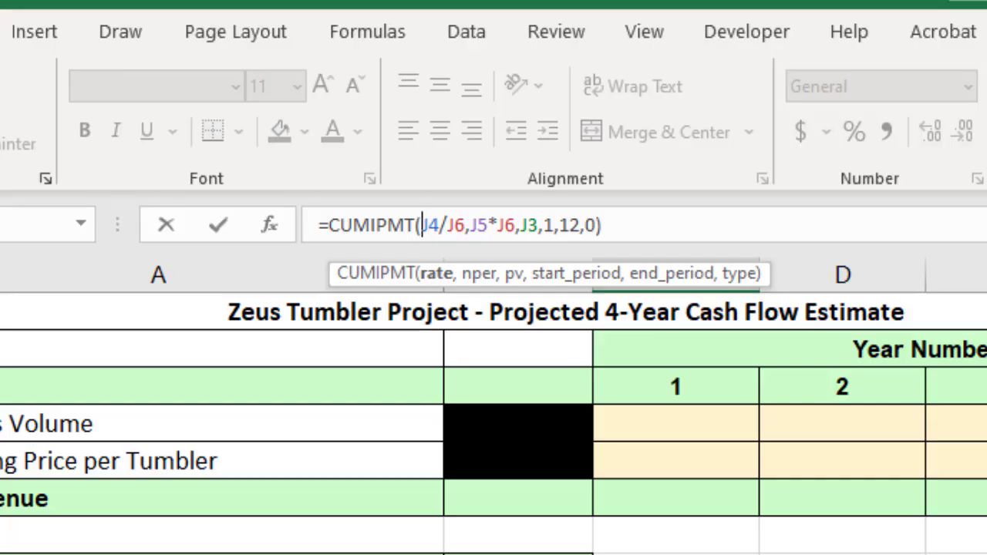
{"action": "type", "text": "$"}
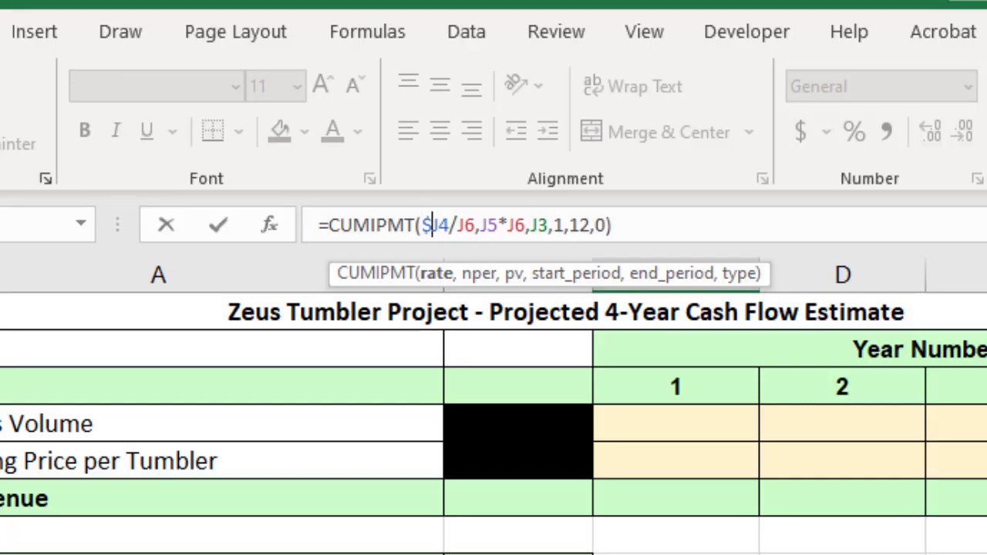
{"action": "left_click", "coordinate": [456, 224]}
{"action": "type", "text": "$"}
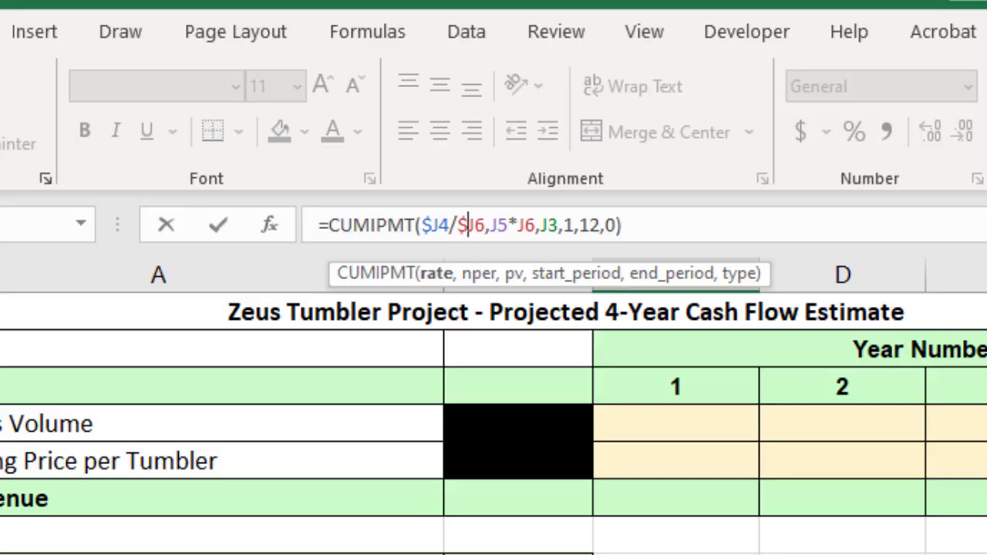
{"action": "key", "text": "Right"}
{"action": "key", "text": "Right"}
{"action": "key", "text": "Right"}
{"action": "type", "text": "$"}
{"action": "key", "text": "Right"}
{"action": "key", "text": "Right"}
{"action": "key", "text": "Right"}
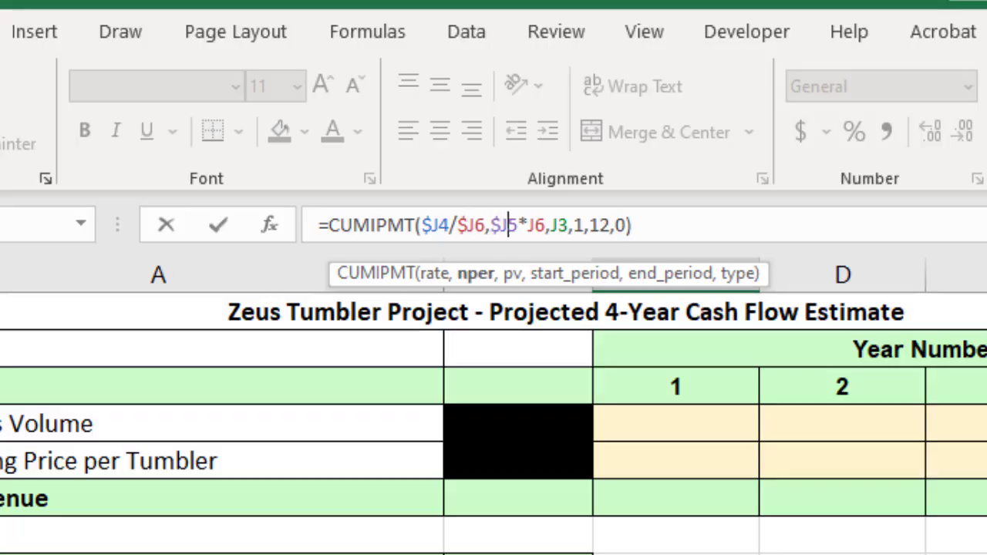
{"action": "type", "text": "$"}
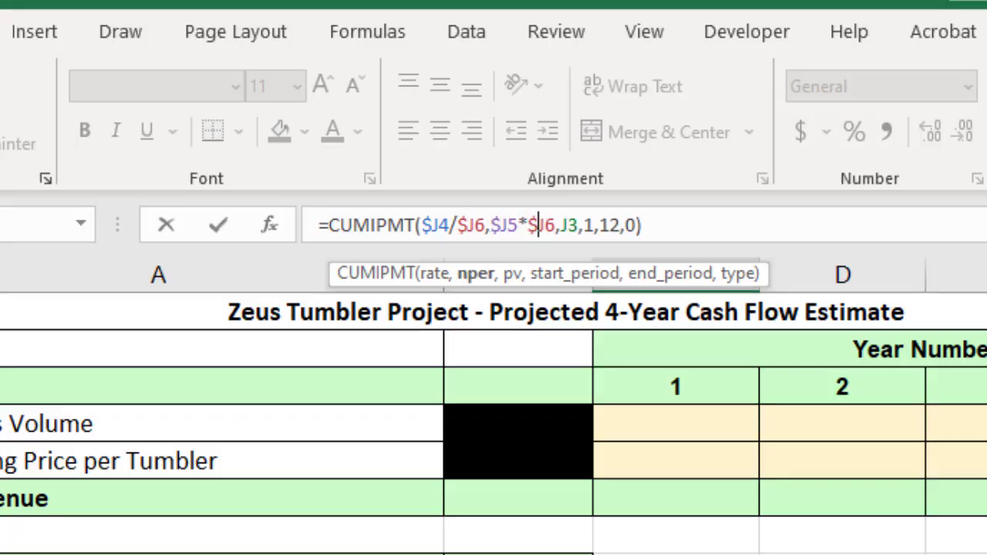
{"action": "key", "text": "Right"}
{"action": "key", "text": "Right"}
{"action": "key", "text": "Right"}
{"action": "type", "text": "$"}
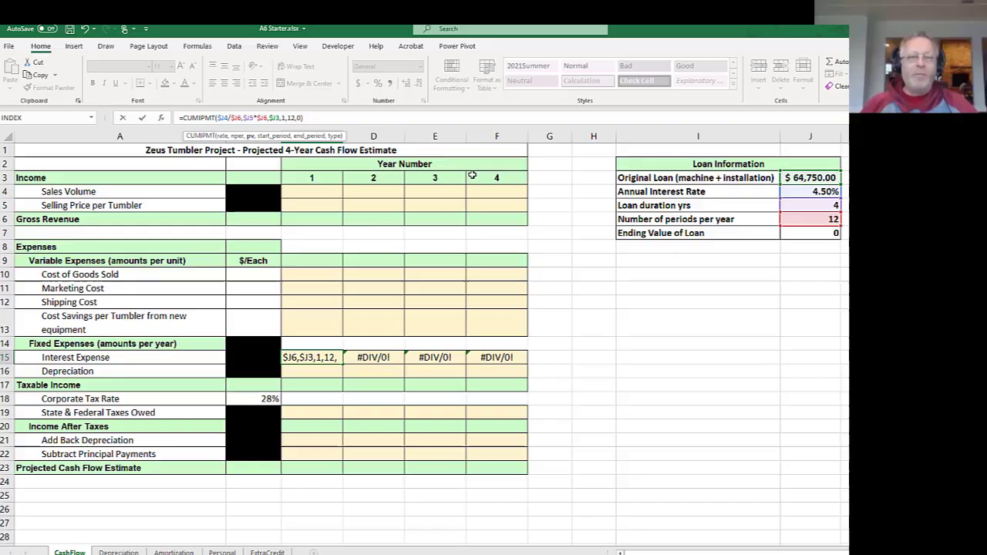
{"action": "key", "text": "ctrl+Return"}
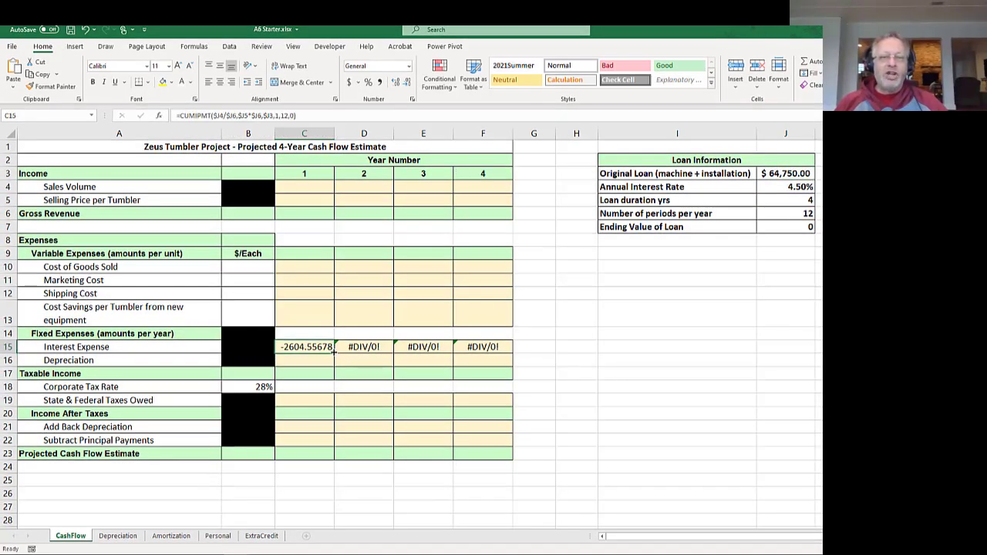
- Fill C15's Interest Expense formula across to F15 and select year 2's D15
{"action": "left_click_drag", "start_coordinate": [335, 350], "coordinate": [505, 352]}
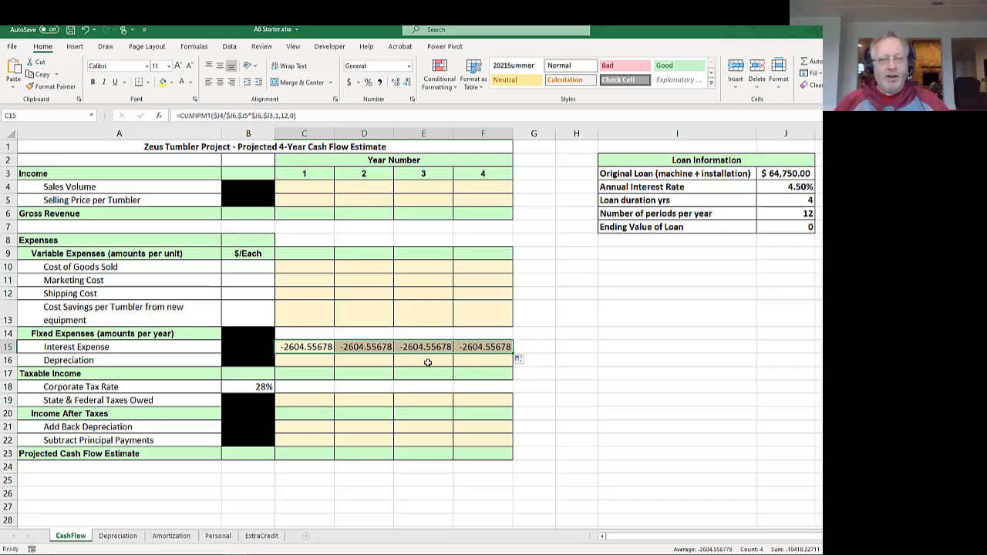
{"action": "left_click", "coordinate": [428, 363]}
{"action": "left_click", "coordinate": [357, 347]}
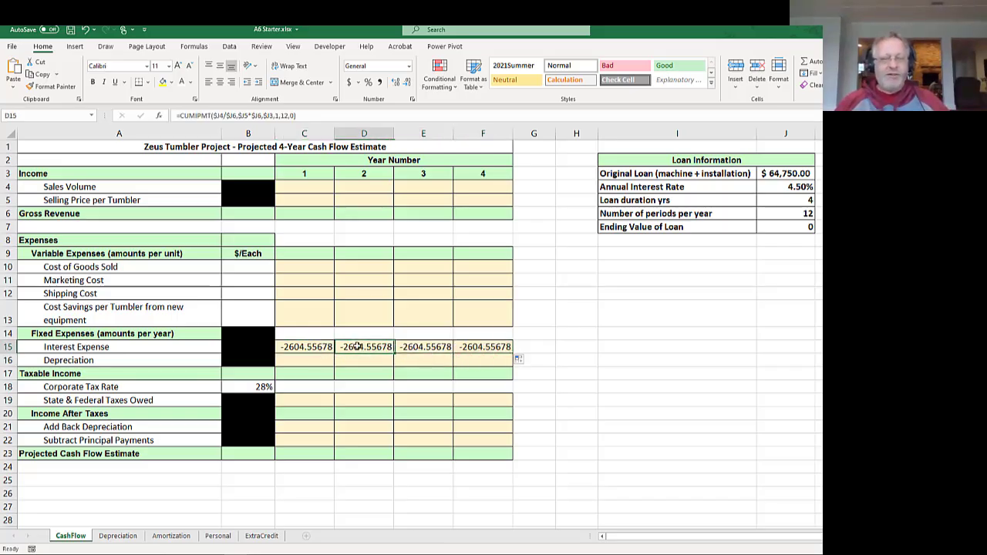
- Change year 2's CUMIPMT periods to 13 and 24, giving -1910.23366
{"action": "left_click", "coordinate": [297, 116]}
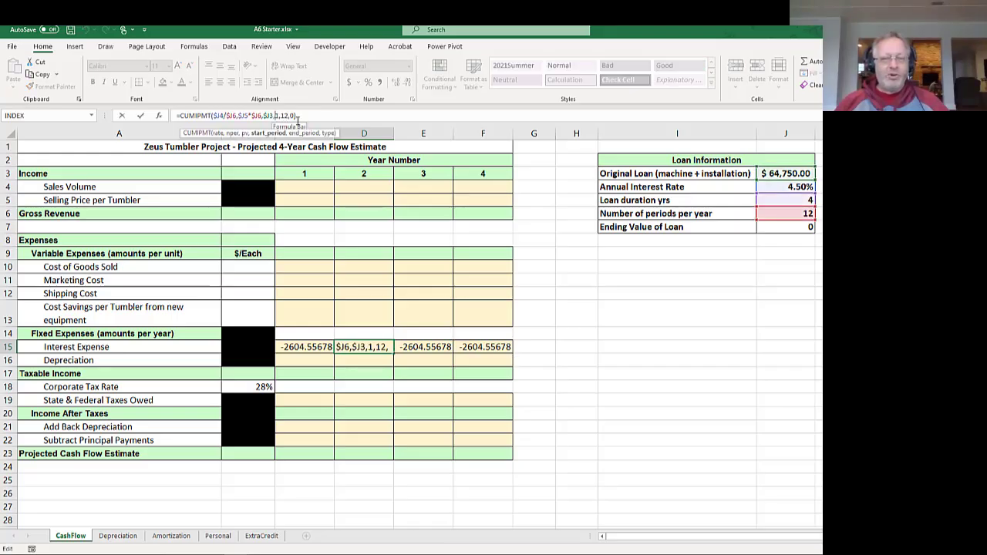
{"action": "type", "text": "3"}
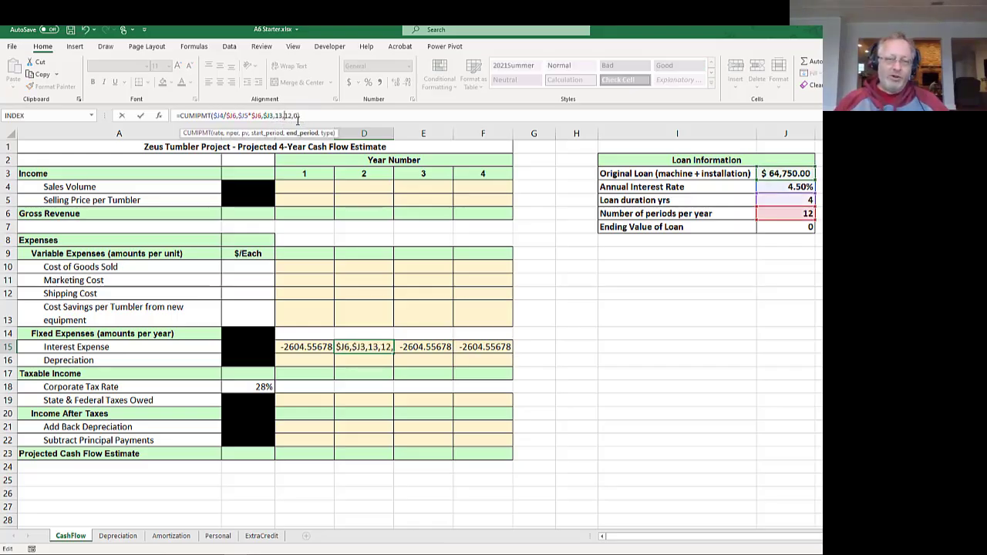
{"action": "key", "text": "Right"}
{"action": "key", "text": "Delete"}
{"action": "key", "text": "Right"}
{"action": "type", "text": "4"}
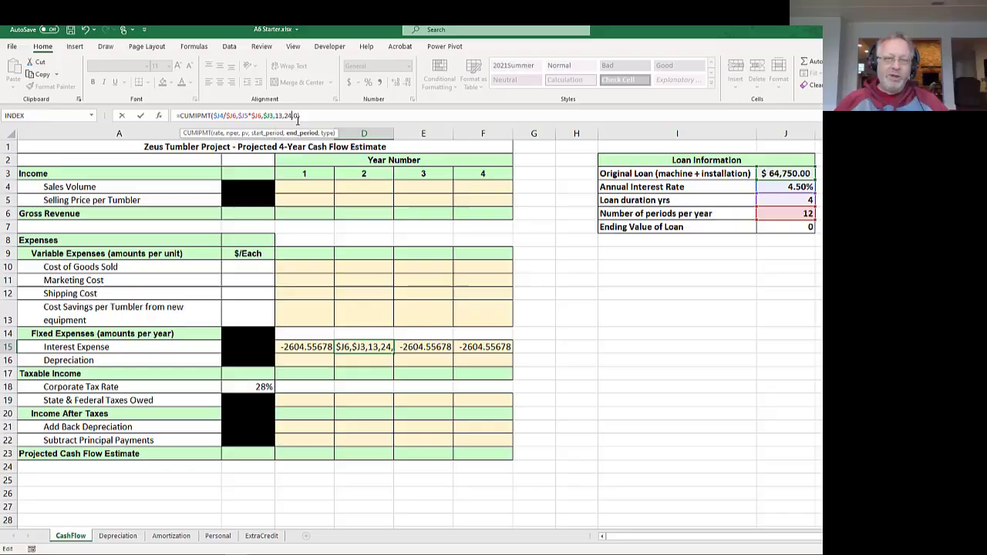
{"action": "key", "text": "Return"}
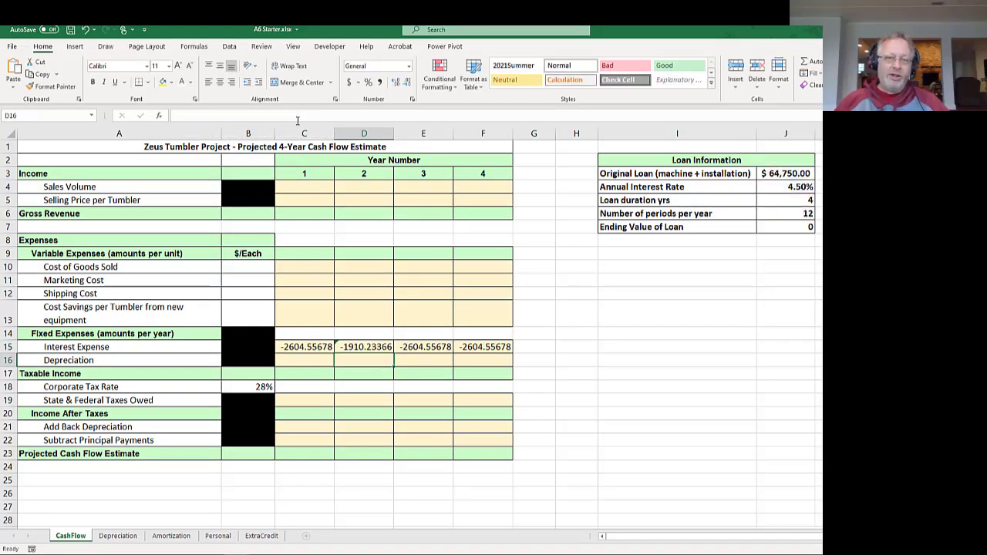
{"action": "left_click_drag", "start_coordinate": [254, 480], "coordinate": [255, 494]}
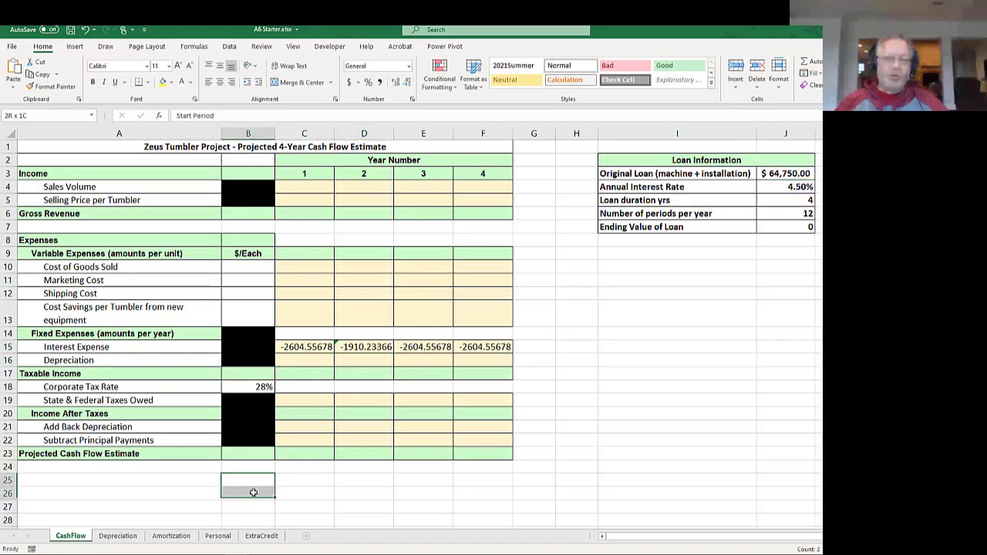
- Make the Start/End Period labels black and enter year 1 periods 1 and 12
{"action": "left_click", "coordinate": [189, 82]}
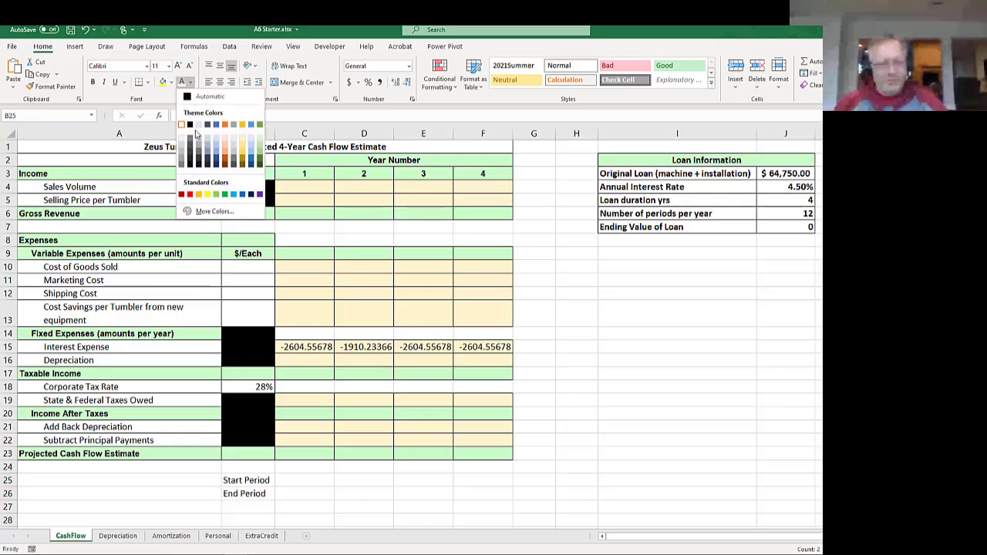
{"action": "left_click", "coordinate": [190, 128]}
{"action": "left_click", "coordinate": [328, 481]}
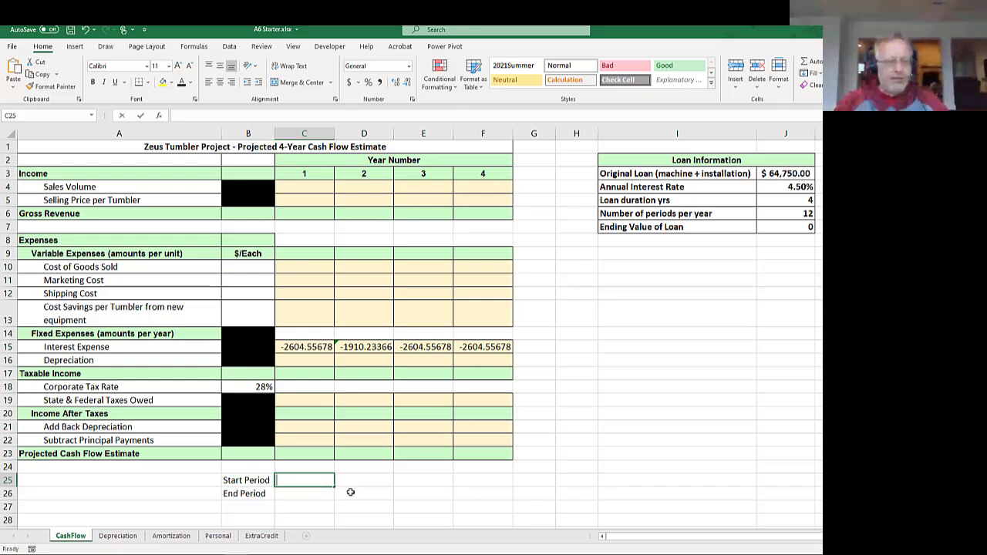
{"action": "type", "text": "1"}
{"action": "key", "text": "Return"}
{"action": "type", "text": "12"}
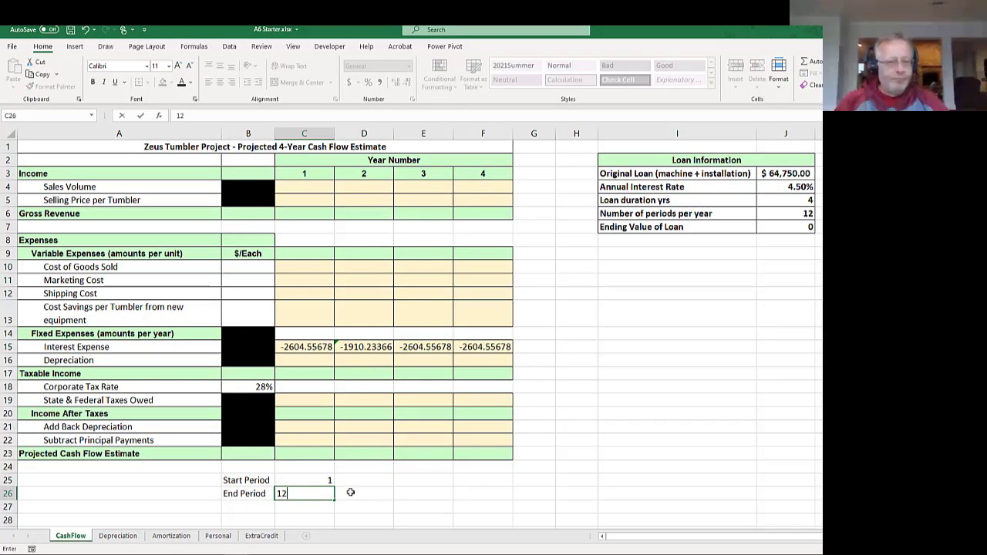
{"action": "key", "text": "Tab"}
- Enter year 2 Start Period 13 and End Period 24
{"action": "key", "text": "Up"}
{"action": "type", "text": "13"}
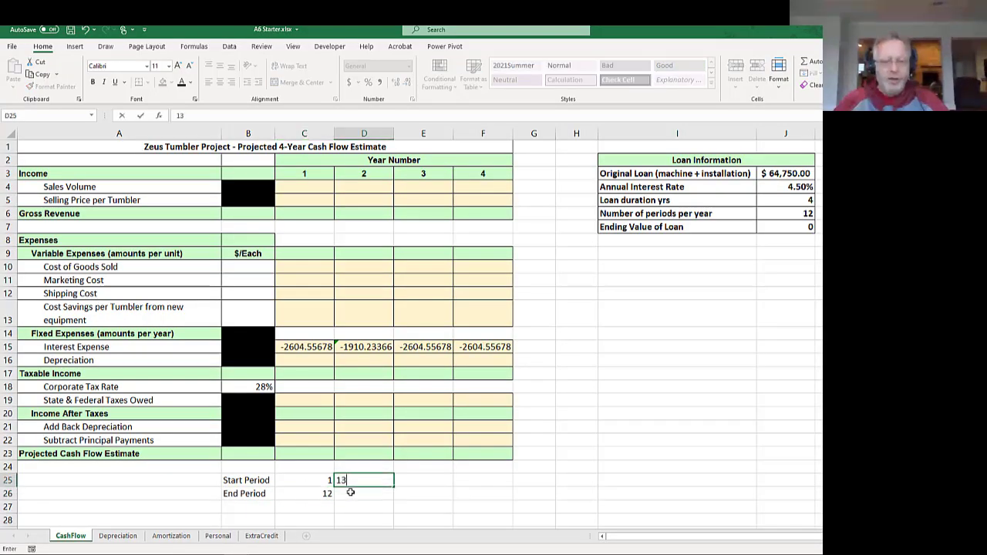
{"action": "key", "text": "Return"}
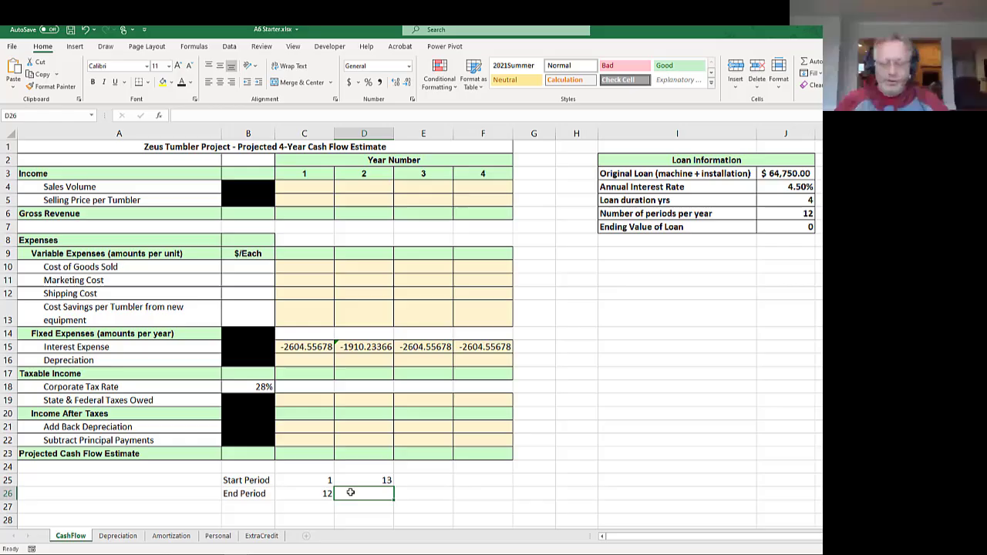
{"action": "type", "text": "24"}
{"action": "key", "text": "Left"}
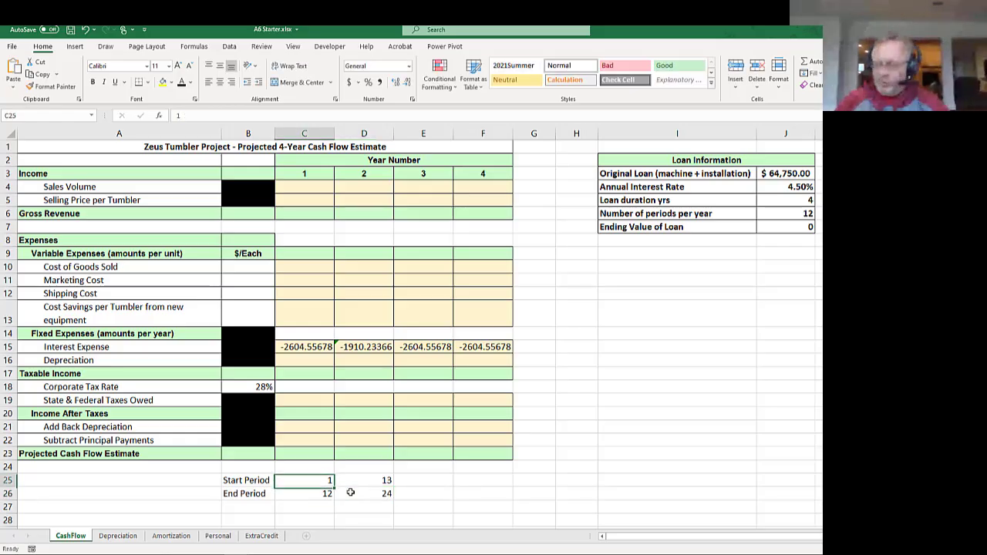
- Extend both period series to year 4, giving starts 25, 37 and ends 36, 48
{"action": "key", "text": "Up"}
{"action": "key", "text": "shift+Right"}
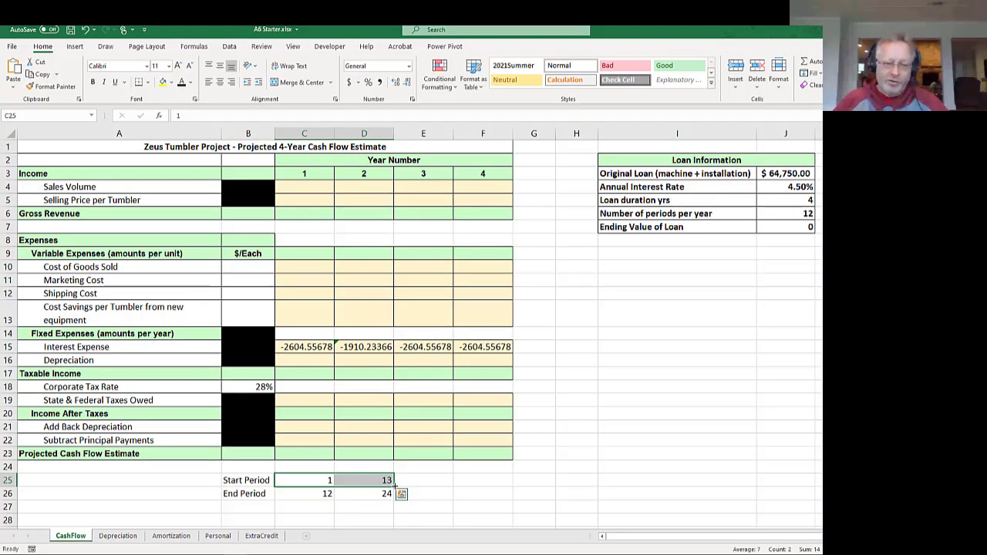
{"action": "left_click_drag", "start_coordinate": [394, 487], "coordinate": [501, 492]}
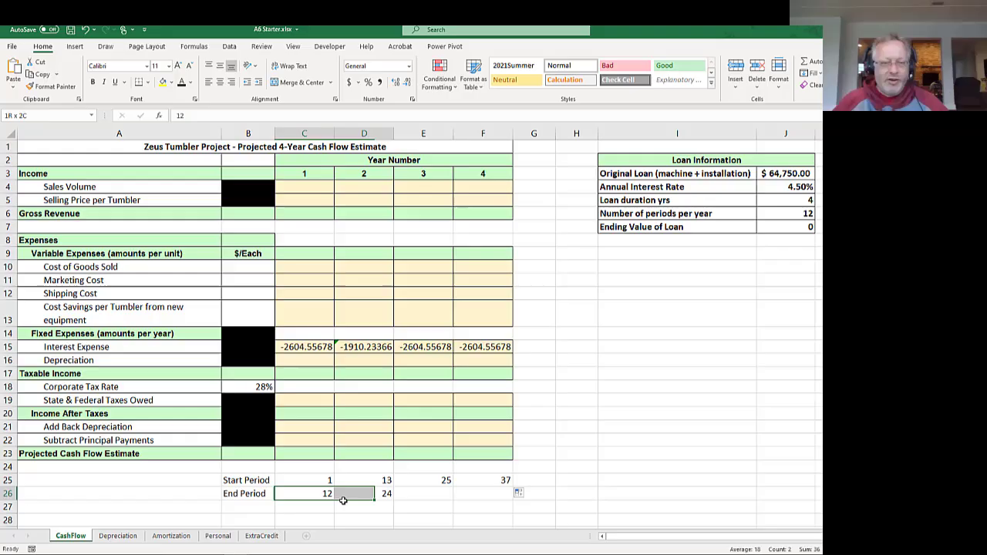
{"action": "left_click_drag", "start_coordinate": [343, 500], "coordinate": [498, 505]}
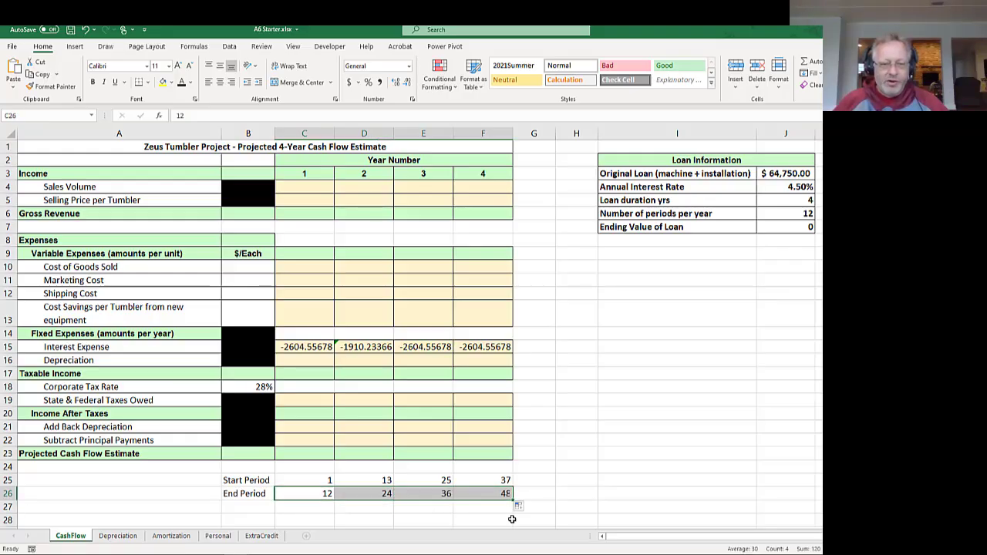
{"action": "left_click", "coordinate": [449, 482]}
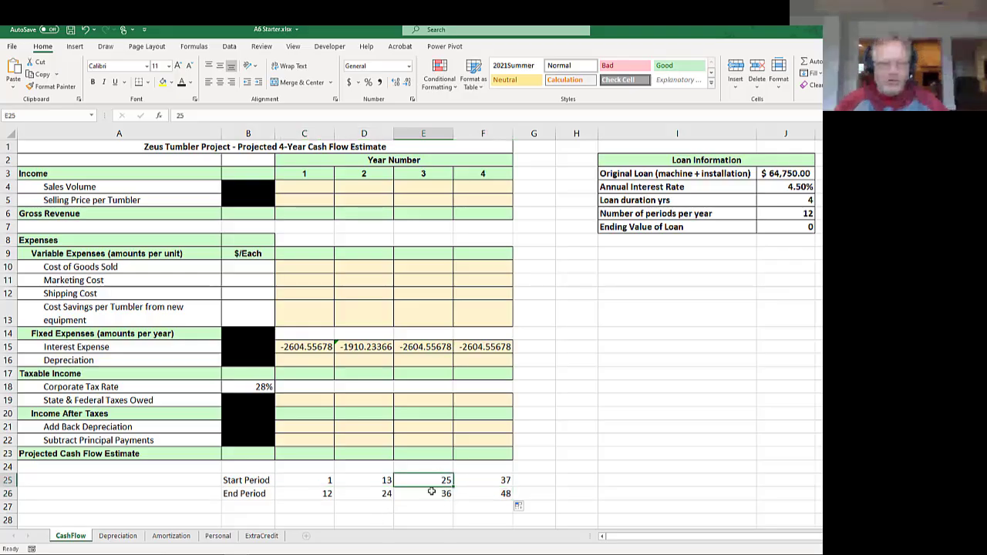
{"action": "left_click", "coordinate": [467, 484]}
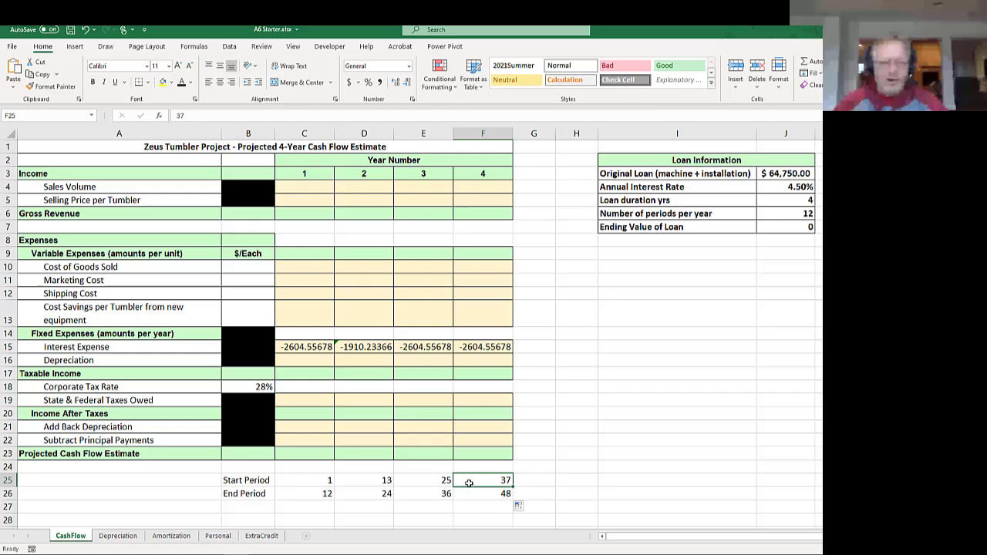
{"action": "left_click", "coordinate": [469, 491]}
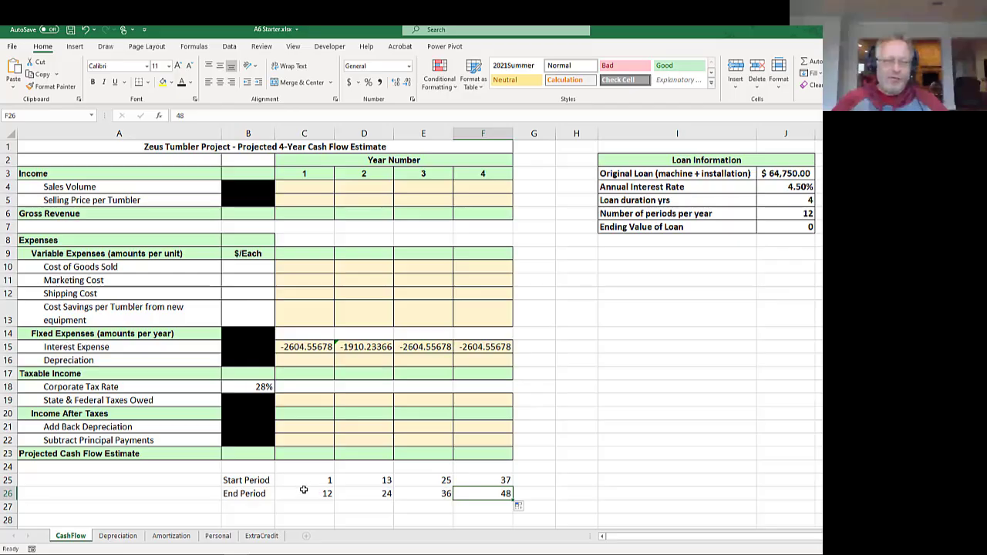
{"action": "left_click", "coordinate": [319, 348]}
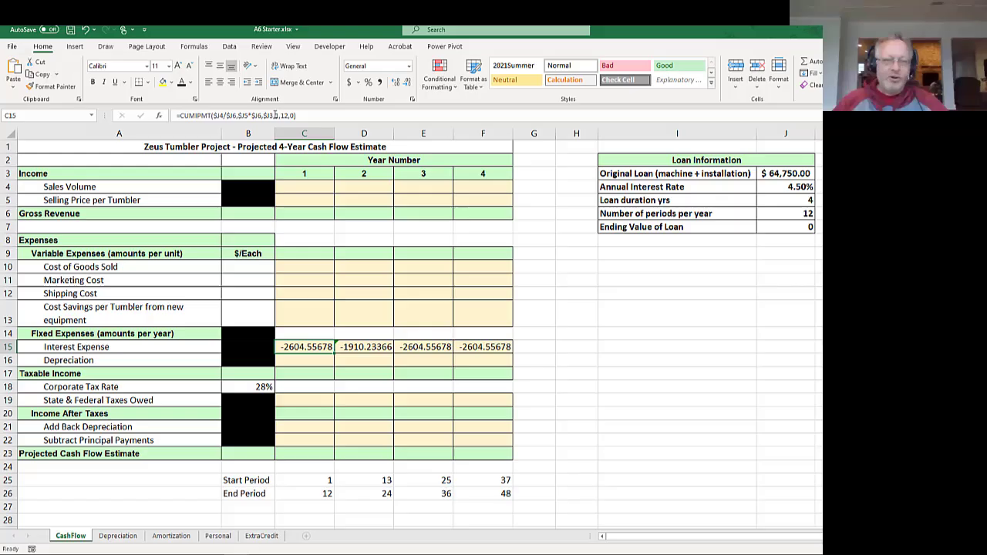
{"action": "left_click_drag", "start_coordinate": [274, 116], "coordinate": [290, 116]}
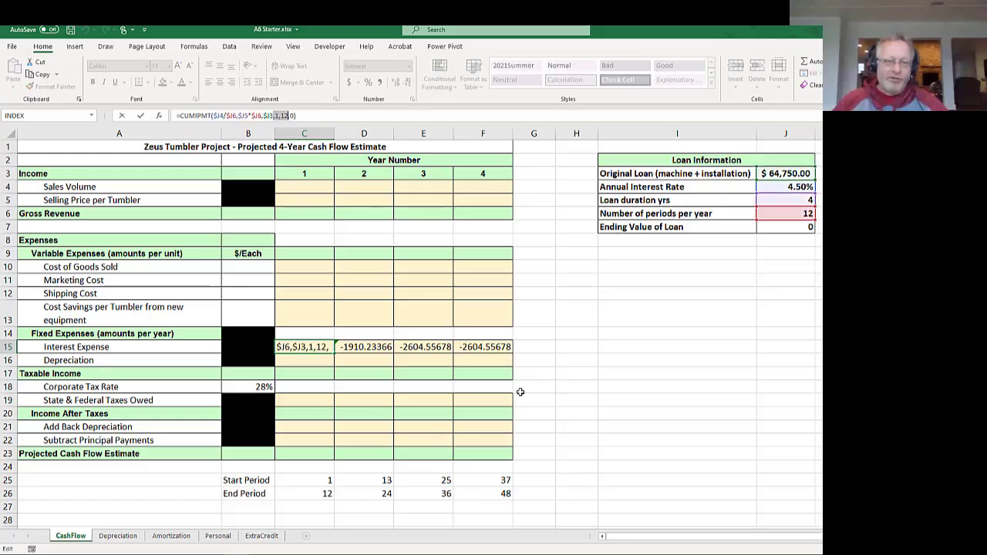
{"action": "key", "text": "Escape"}
{"action": "left_click", "coordinate": [314, 492]}
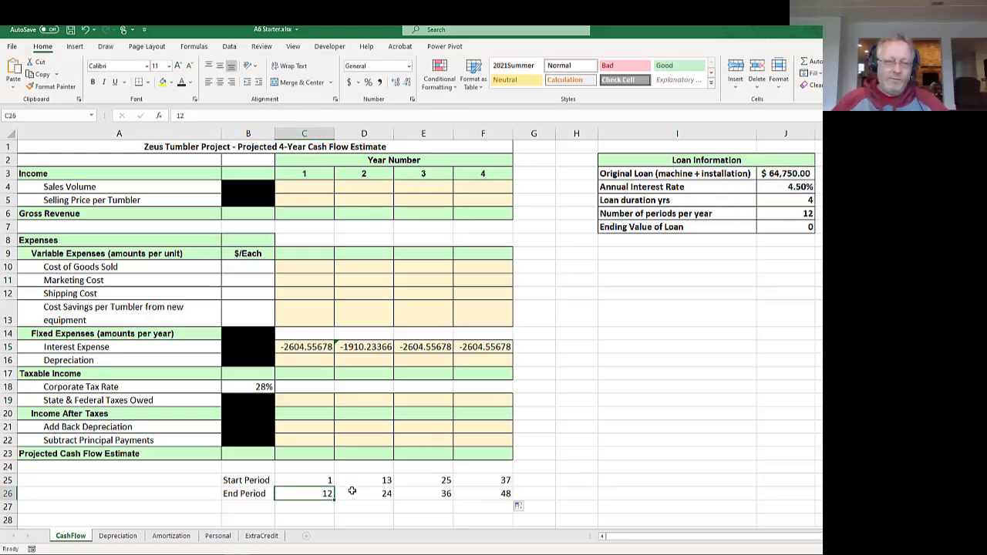
{"action": "left_click", "coordinate": [309, 479]}
{"action": "left_click", "coordinate": [311, 491]}
{"action": "left_click", "coordinate": [368, 492]}
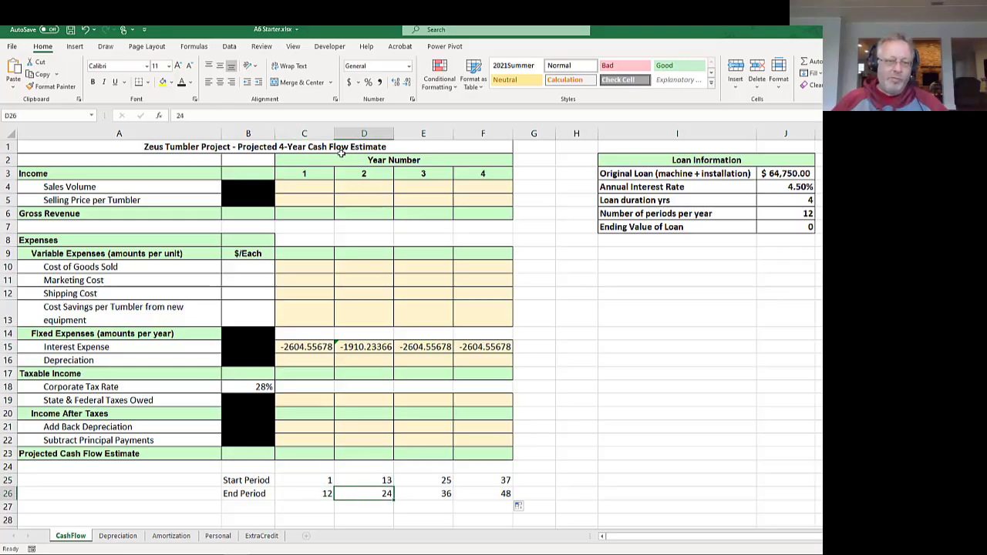
{"action": "left_click_drag", "start_coordinate": [314, 175], "coordinate": [458, 175]}
{"action": "left_click", "coordinate": [302, 493]}
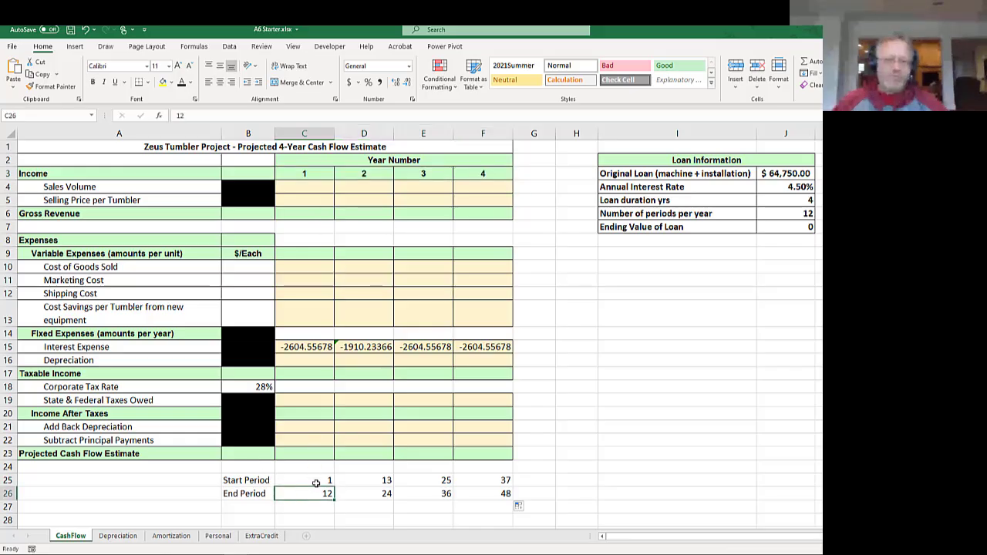
{"action": "left_click", "coordinate": [314, 481]}
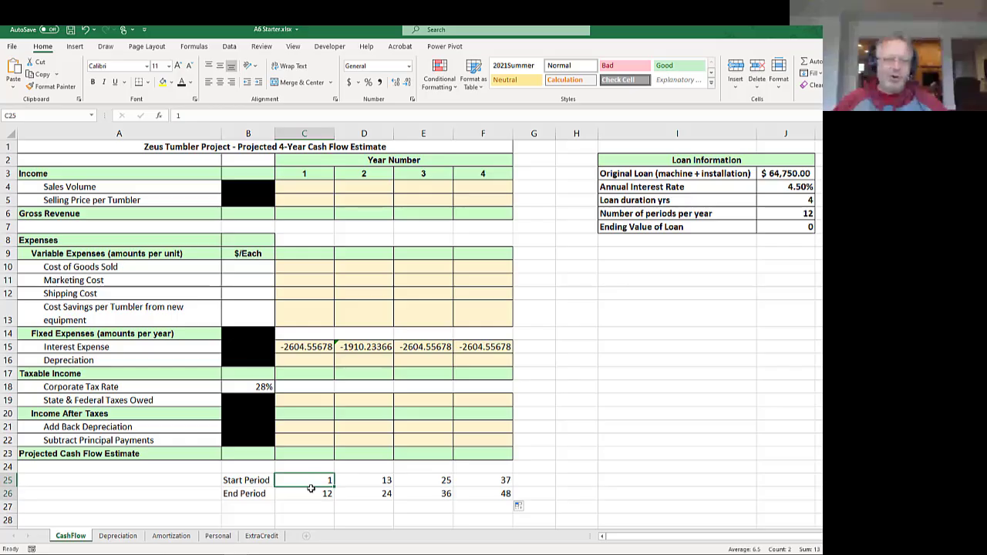
{"action": "left_click_drag", "start_coordinate": [313, 481], "coordinate": [362, 494]}
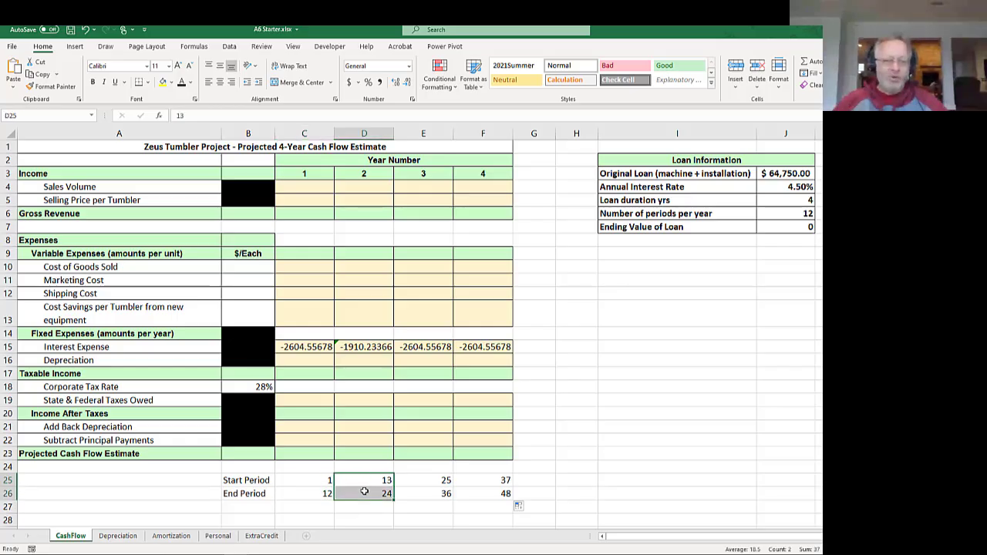
{"action": "left_click", "coordinate": [425, 480]}
{"action": "left_click_drag", "start_coordinate": [426, 484], "coordinate": [425, 493]}
{"action": "left_click_drag", "start_coordinate": [481, 481], "coordinate": [482, 493]}
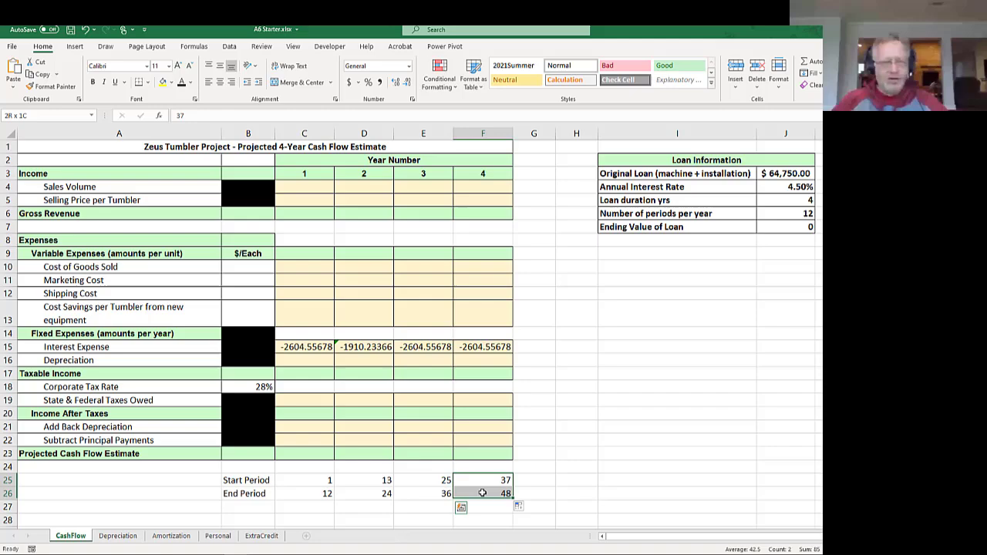
{"action": "left_click", "coordinate": [315, 493]}
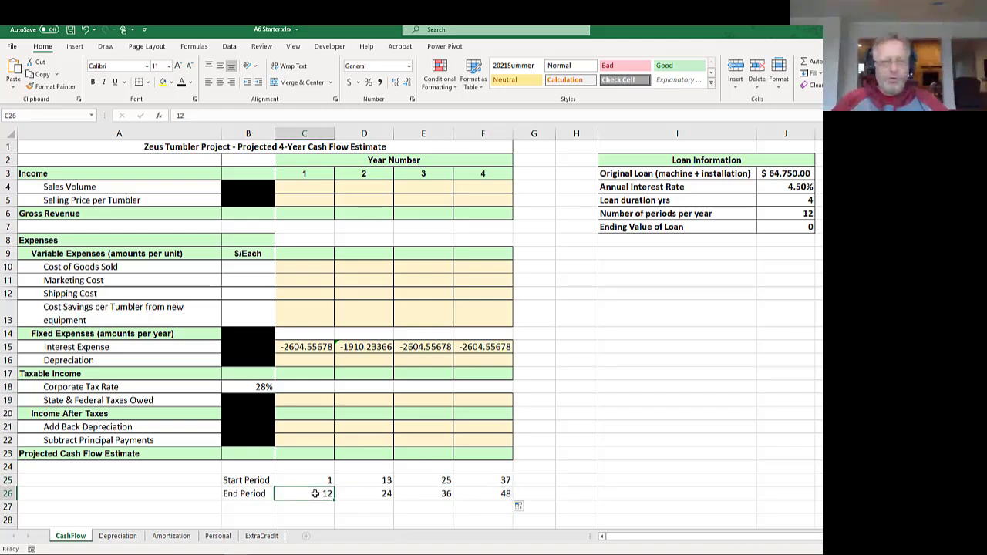
{"action": "left_click", "coordinate": [307, 174]}
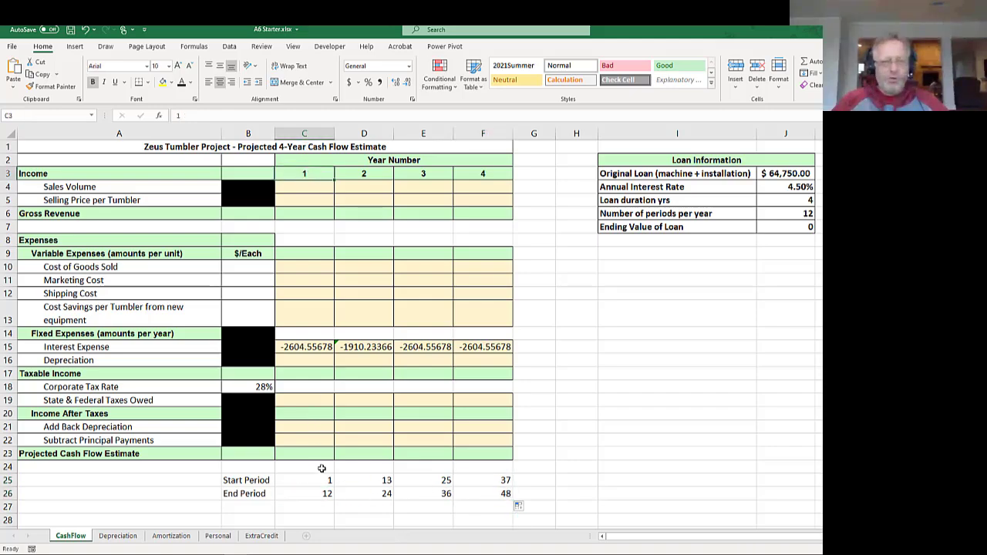
{"action": "left_click", "coordinate": [325, 494], "text": "ctrl"}
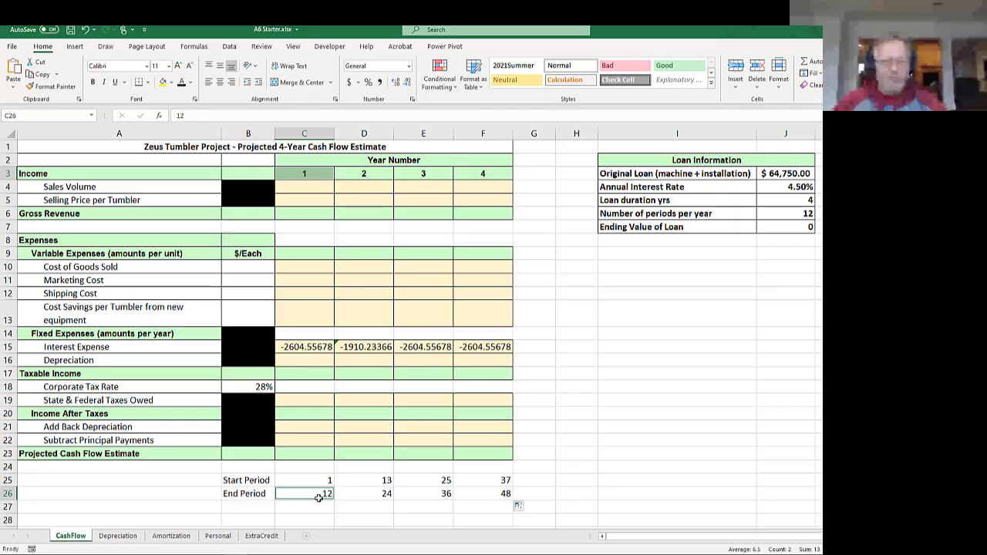
{"action": "left_click", "coordinate": [316, 496]}
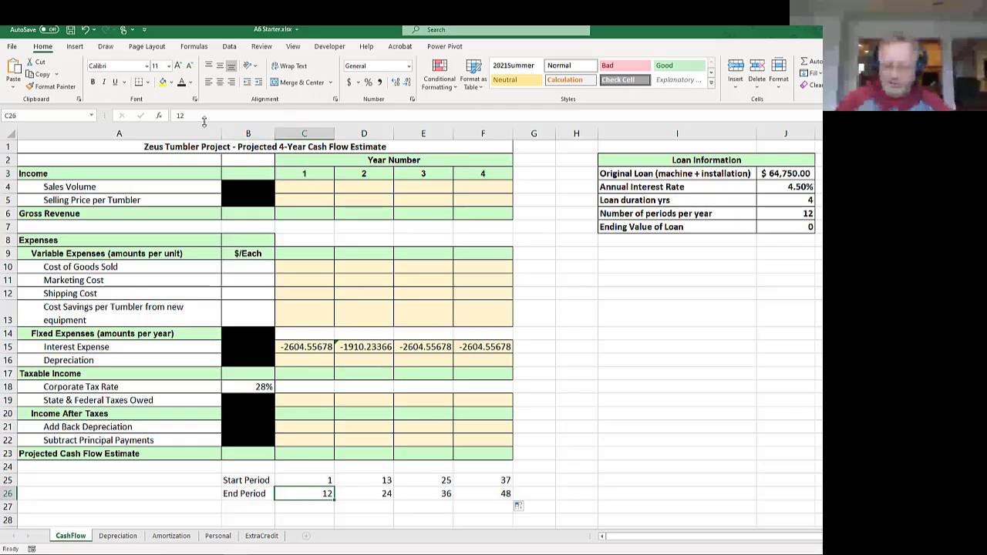
- Replace the year 1 End Period with the formula =C3*$J6, locking the J6 column
{"action": "double_click", "coordinate": [171, 115]}
{"action": "type", "text": "="}
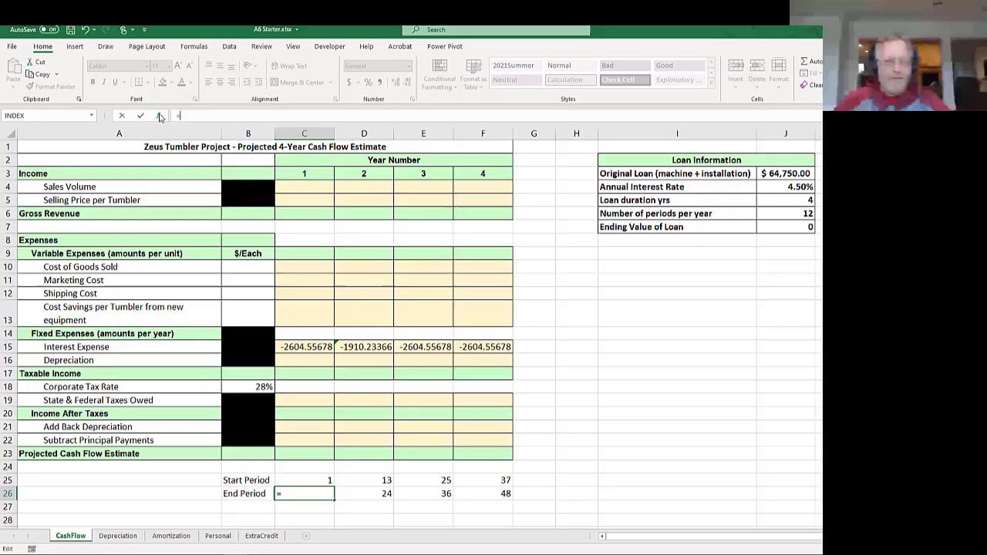
{"action": "left_click", "coordinate": [304, 175]}
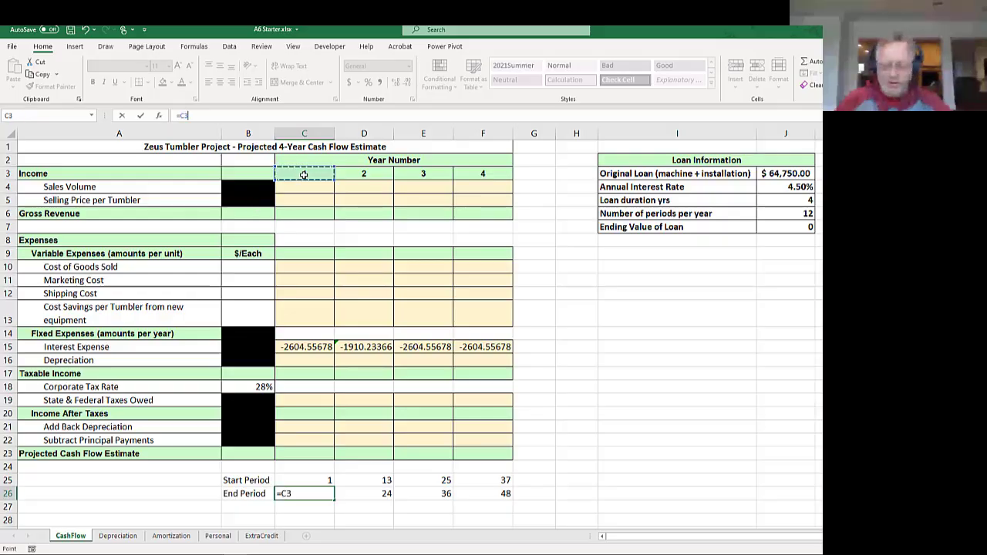
{"action": "type", "text": "*"}
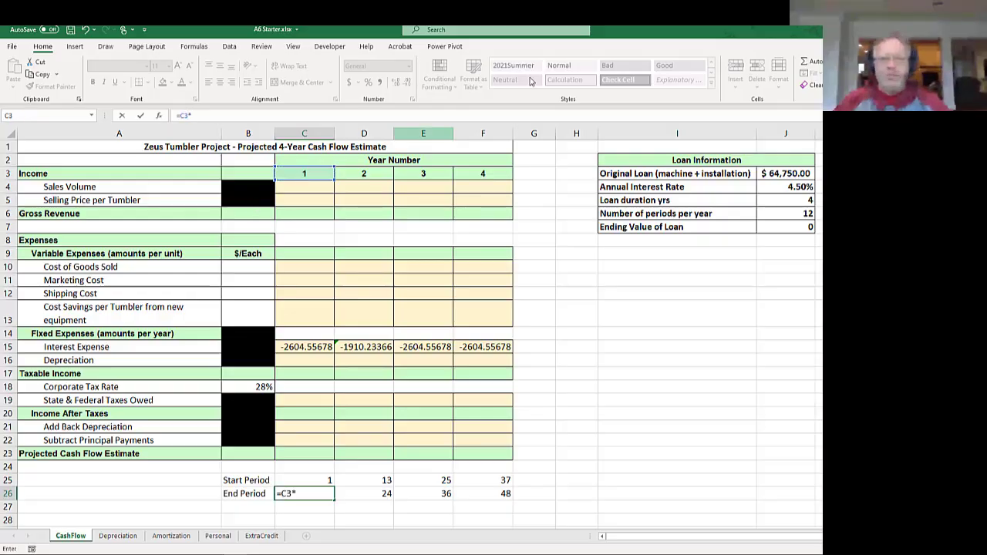
{"action": "left_click", "coordinate": [795, 212]}
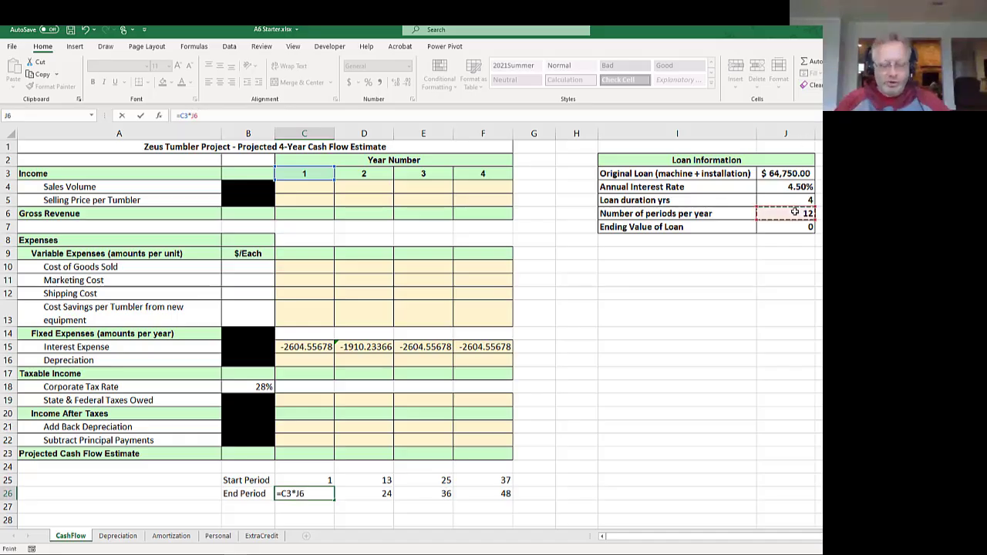
{"action": "key", "text": "ctrl+Return"}
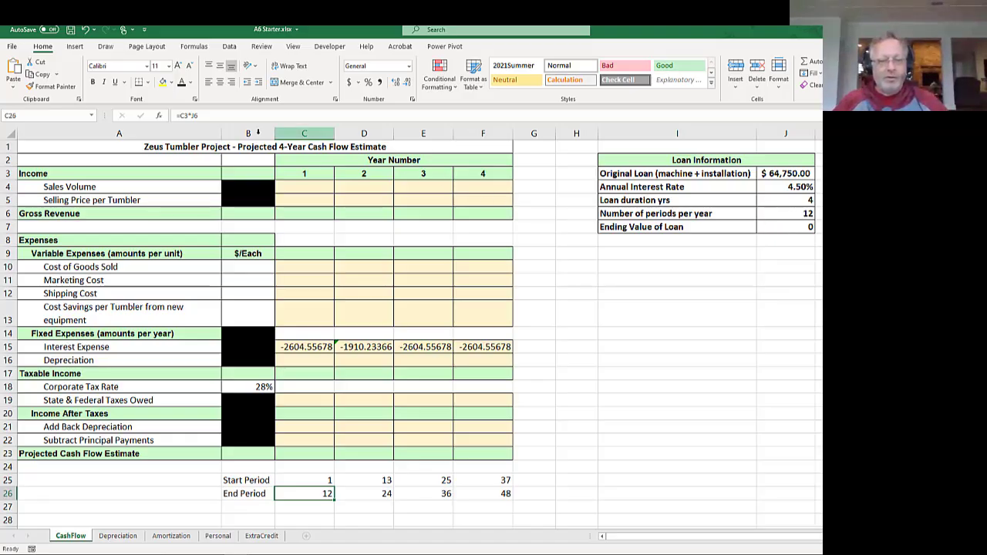
{"action": "left_click", "coordinate": [193, 117]}
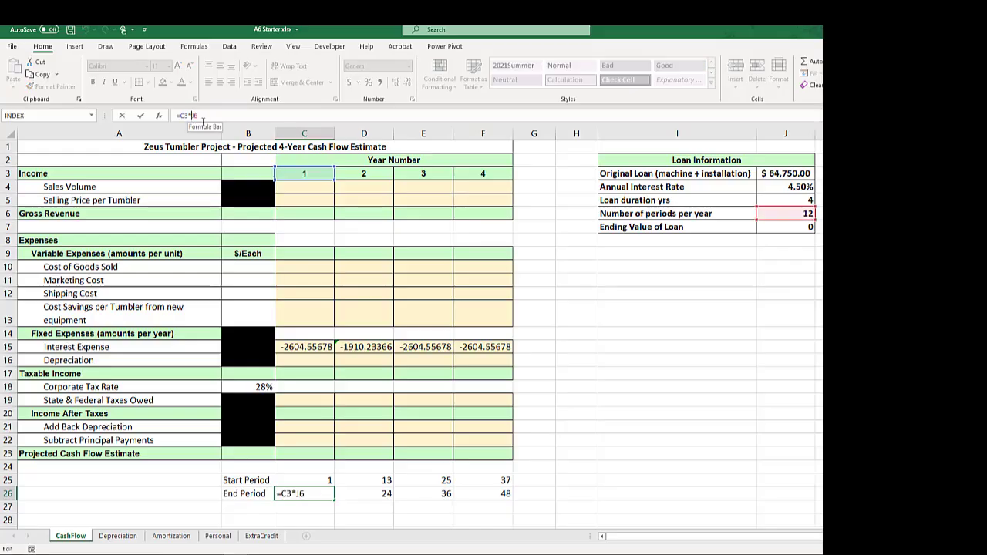
{"action": "type", "text": "$"}
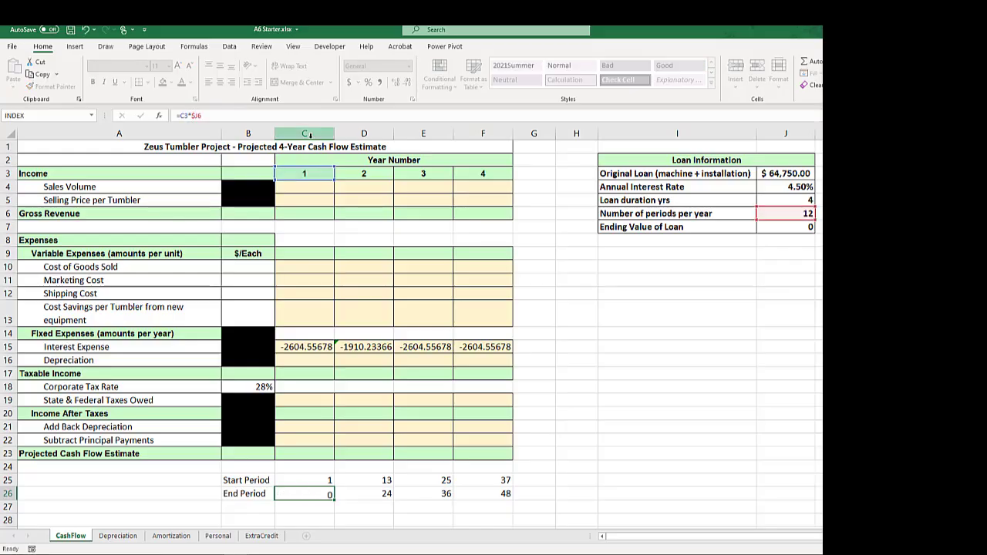
{"action": "key", "text": "ctrl+Return"}
{"action": "key", "text": "shift+Right"}
{"action": "key", "text": "shift+Right"}
{"action": "key", "text": "shift+Right"}
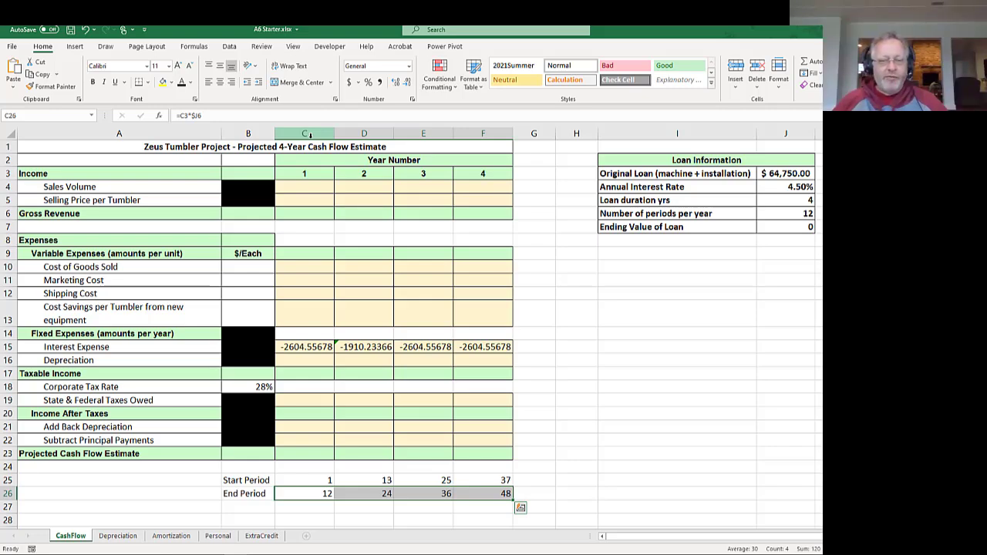
- Review the copied End Period formulas in years 2 and 3 and year 1's formula text
{"action": "left_click", "coordinate": [363, 491]}
{"action": "left_click", "coordinate": [429, 496]}
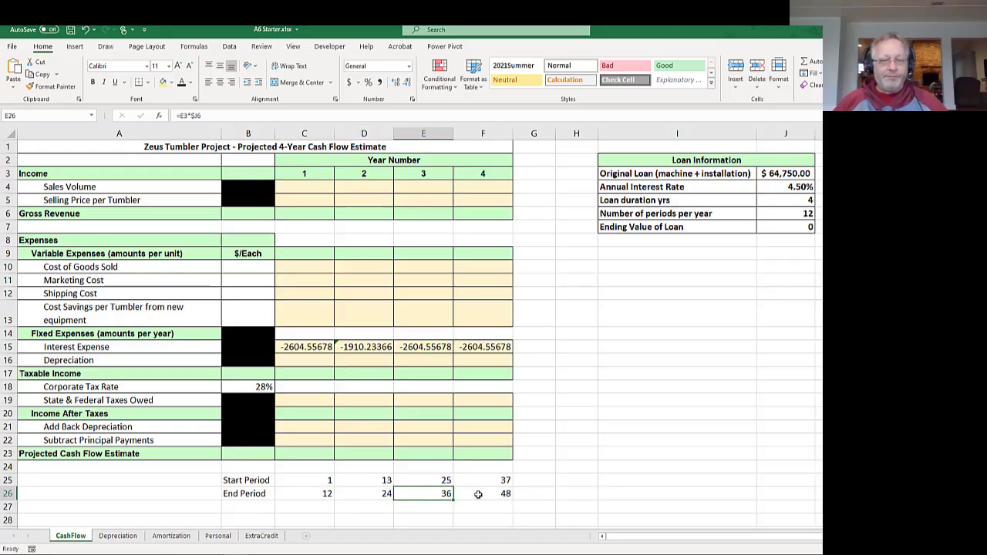
{"action": "left_click", "coordinate": [324, 494]}
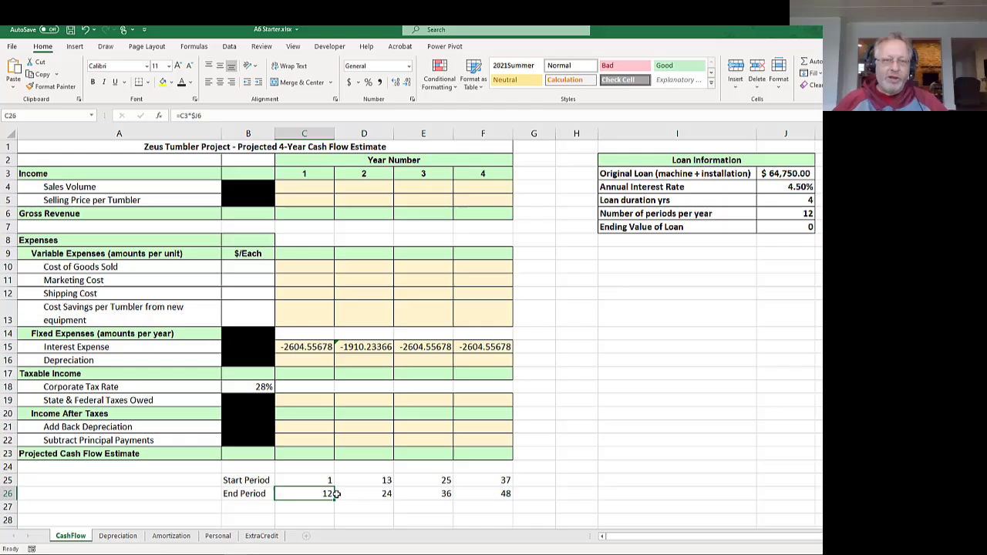
{"action": "left_click", "coordinate": [214, 115]}
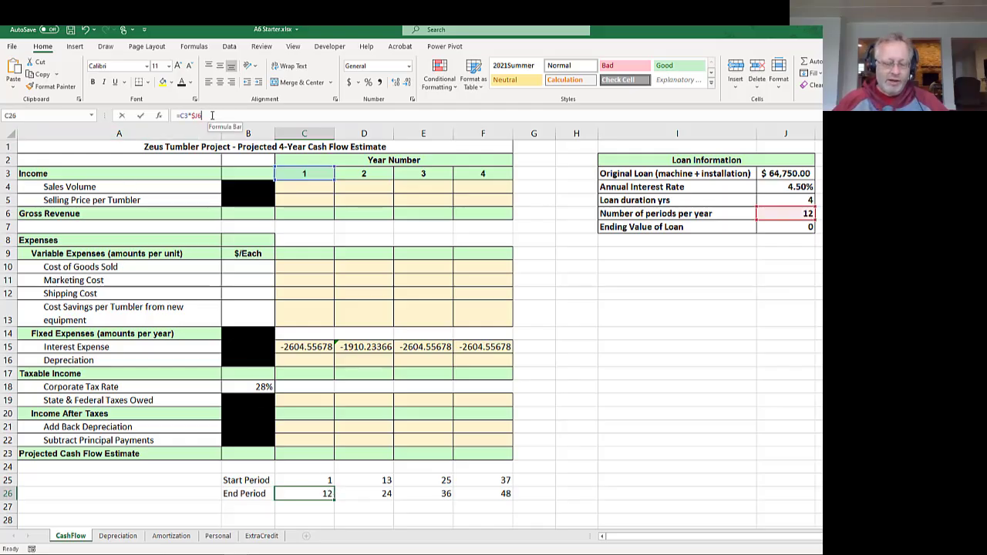
{"action": "left_click_drag", "start_coordinate": [202, 115], "coordinate": [183, 113]}
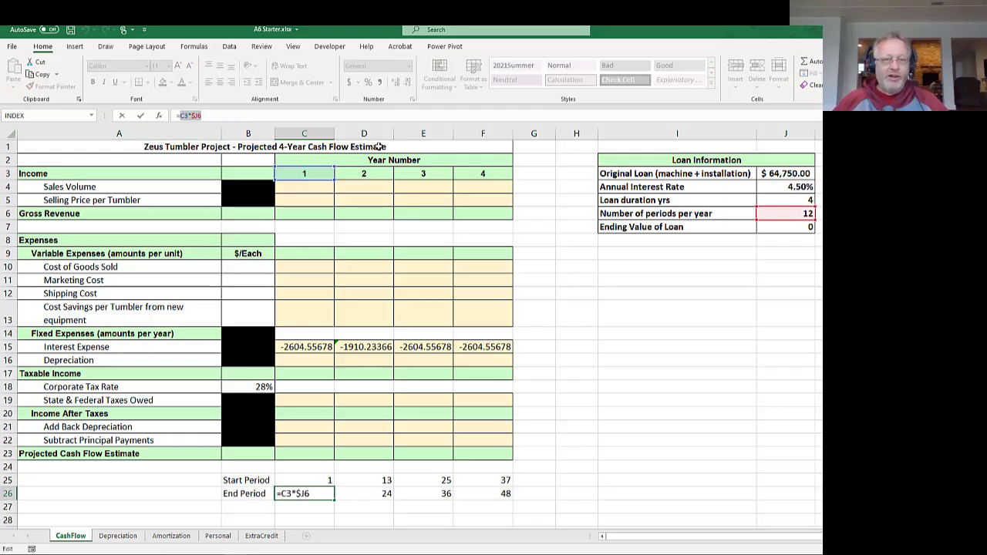
{"action": "key", "text": "ctrl+Return"}
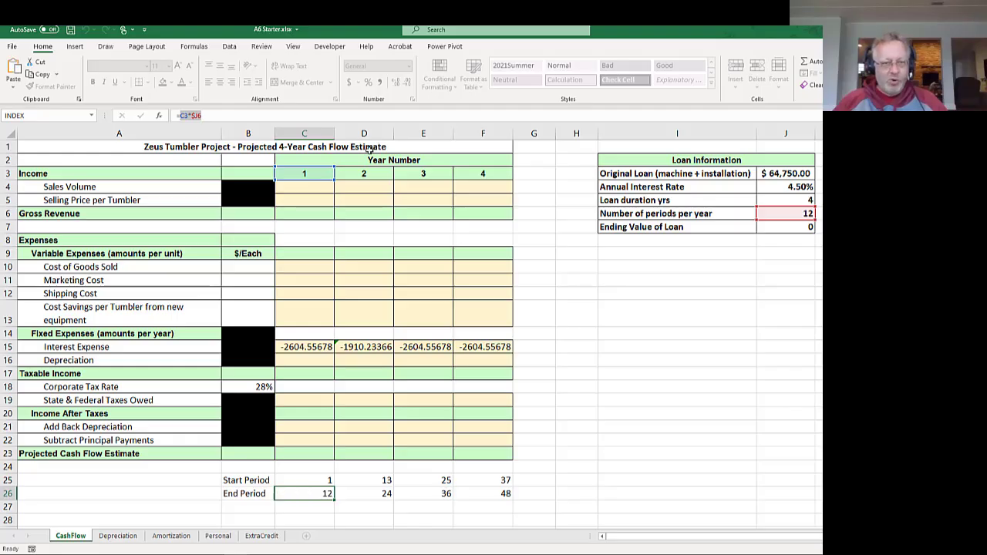
- Replace the fixed end period 12 in C15's CUMIPMT formula with C3*$J6
{"action": "left_click", "coordinate": [318, 347]}
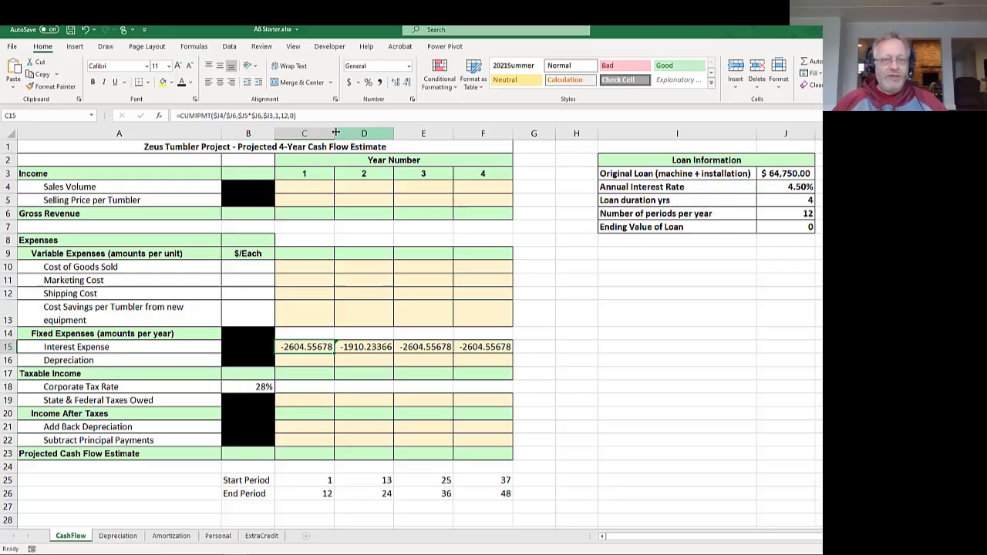
{"action": "double_click", "coordinate": [285, 116]}
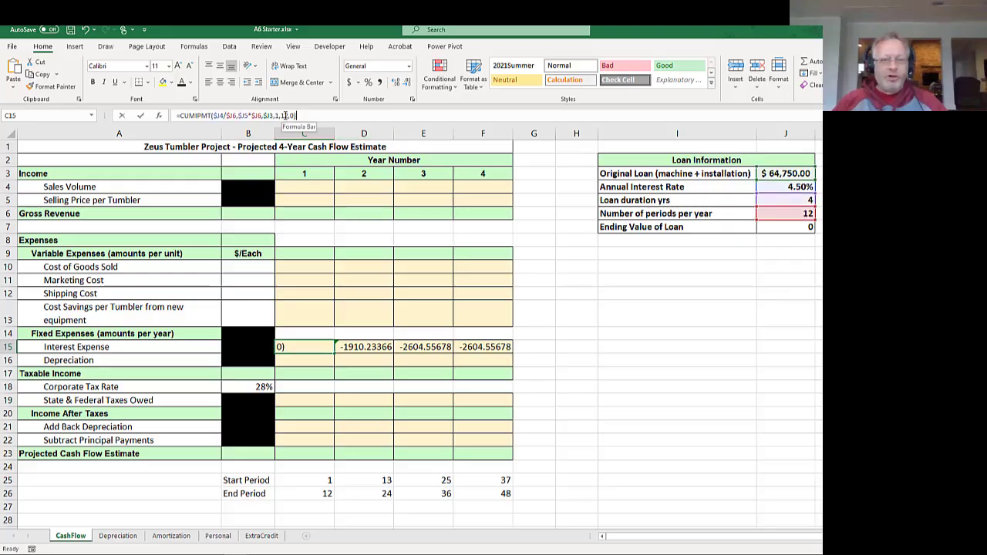
{"action": "type", "text": "C3*$J6"}
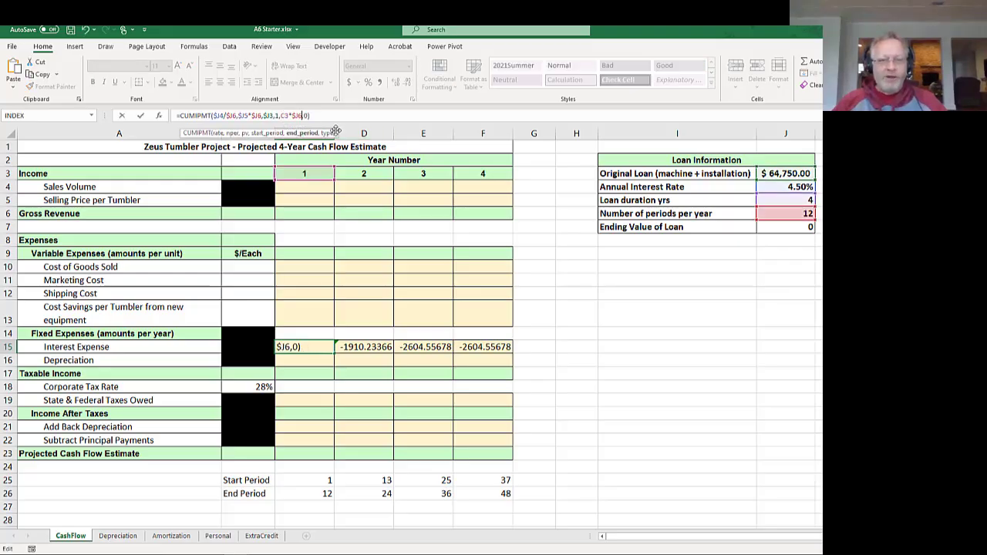
{"action": "key", "text": "ctrl+Return"}
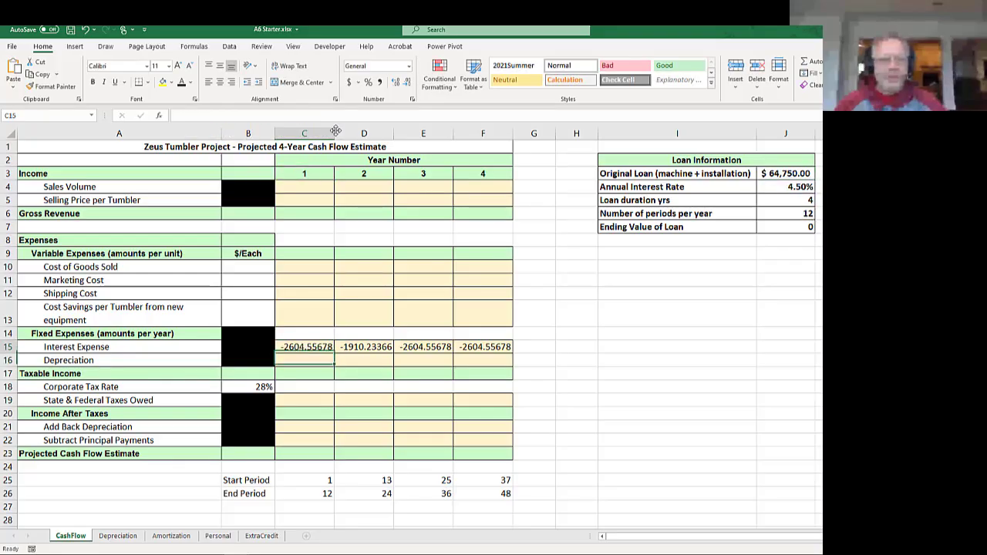
{"action": "key", "text": "shift+Right"}
{"action": "key", "text": "shift+Right"}
{"action": "key", "text": "shift+Right"}
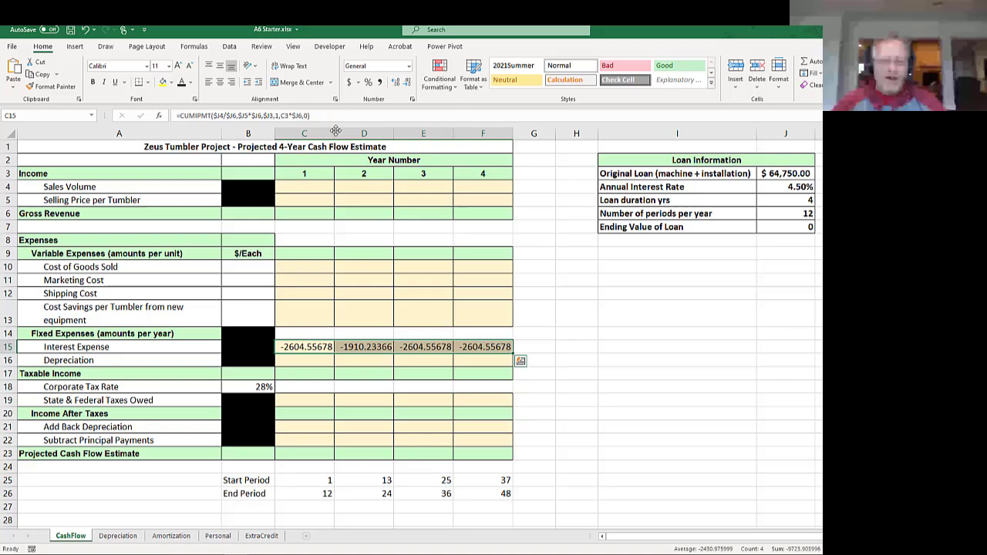
{"action": "key", "text": "ctrl+q"}
- Fill the interest formula across years 2–4, giving -4514.79044, -5698.8039 and -6123.23473
{"action": "left_click", "coordinate": [316, 344]}
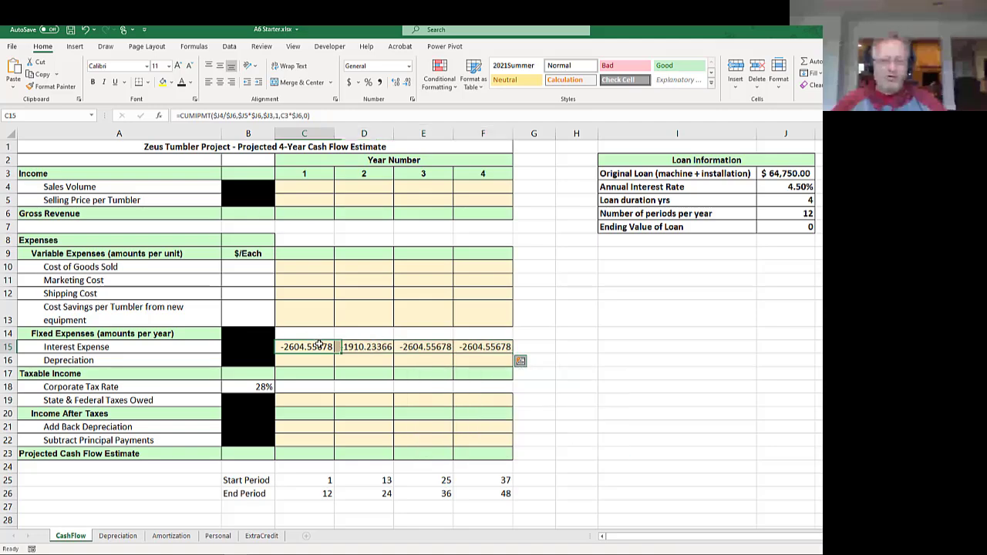
{"action": "left_click_drag", "start_coordinate": [333, 354], "coordinate": [495, 355]}
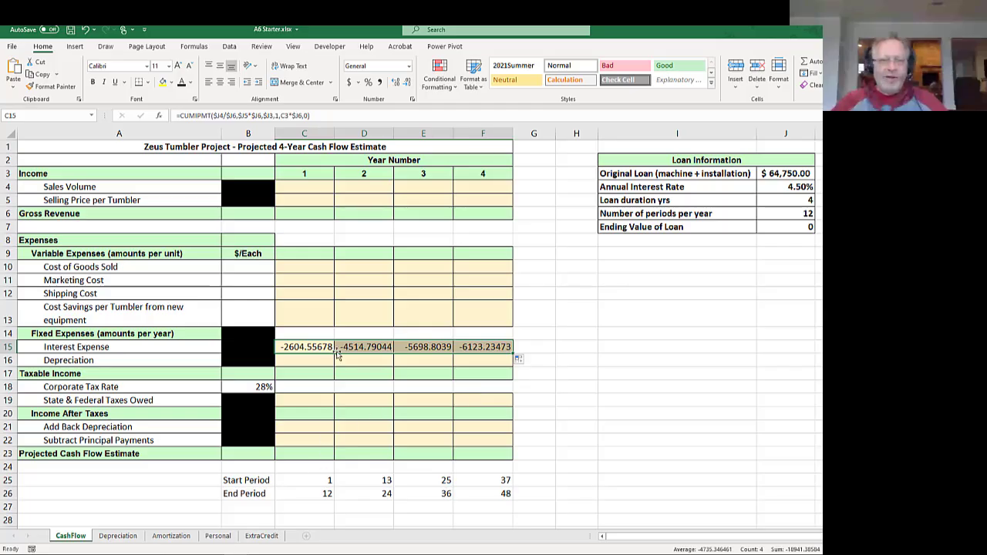
{"action": "left_click", "coordinate": [307, 347]}
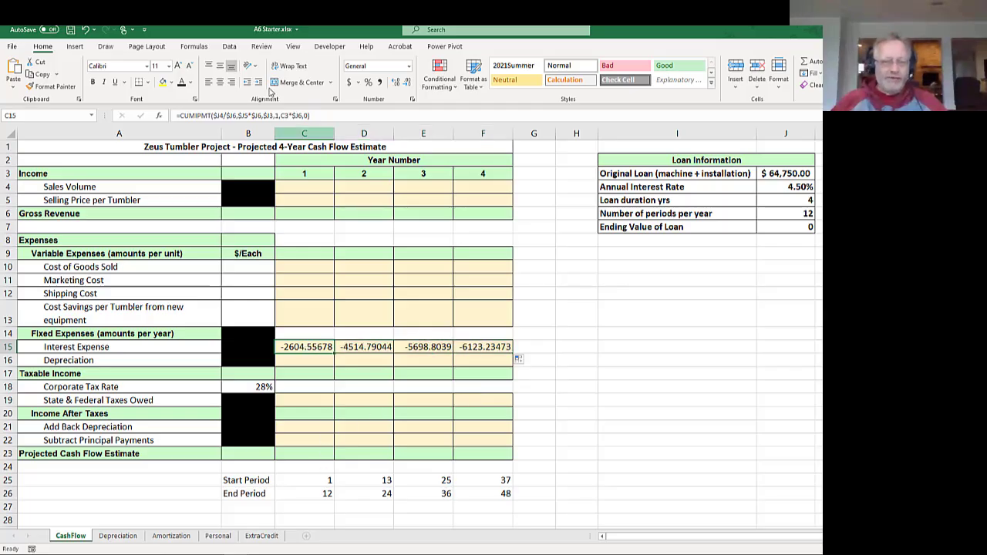
{"action": "left_click", "coordinate": [279, 115]}
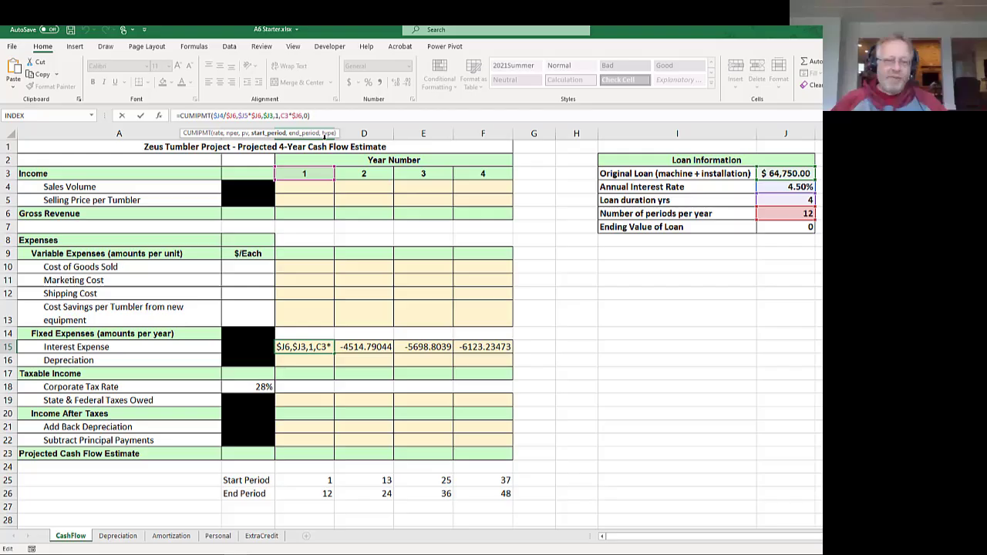
{"action": "key", "text": "Return"}
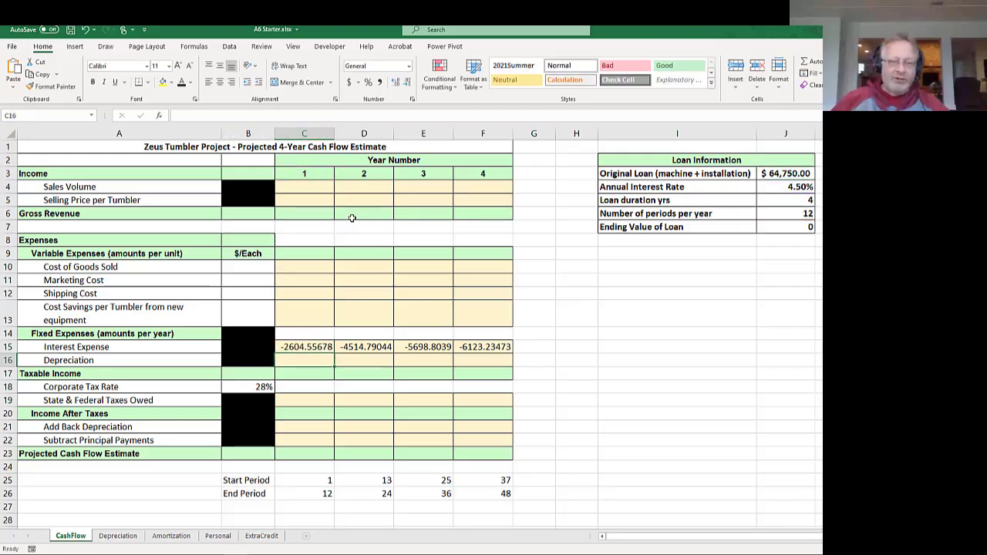
{"action": "left_click", "coordinate": [317, 483]}
{"action": "left_click", "coordinate": [322, 495]}
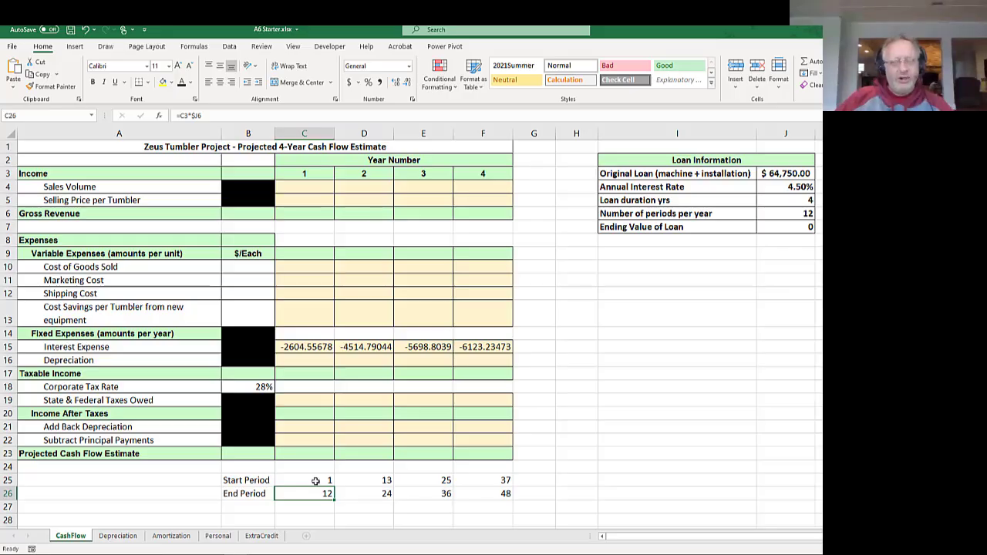
{"action": "left_click", "coordinate": [315, 481]}
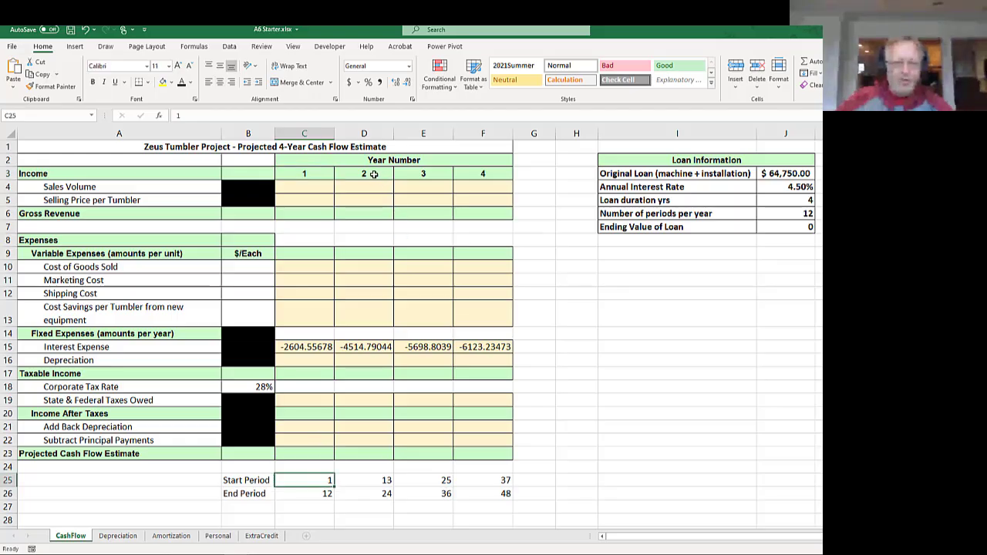
{"action": "left_click", "coordinate": [370, 479]}
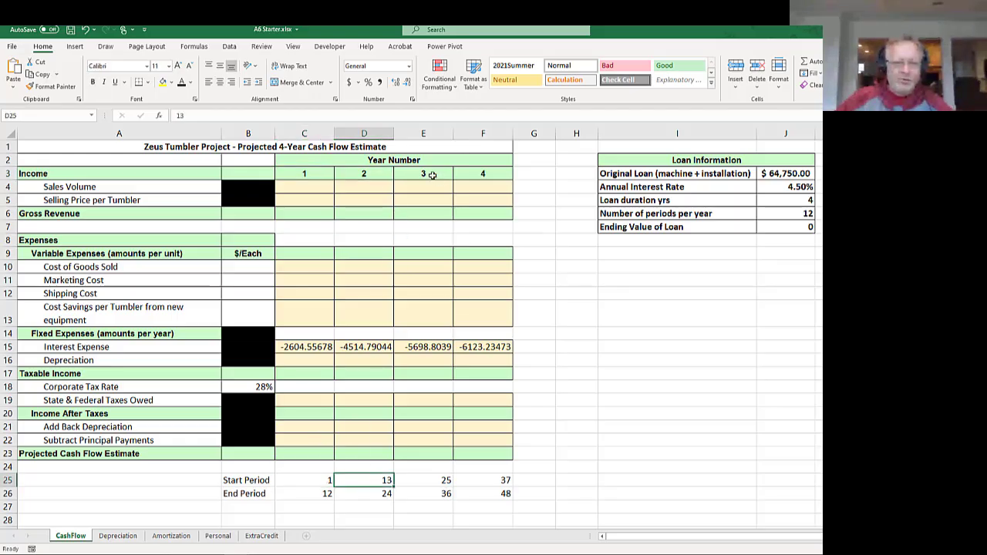
{"action": "left_click", "coordinate": [432, 175]}
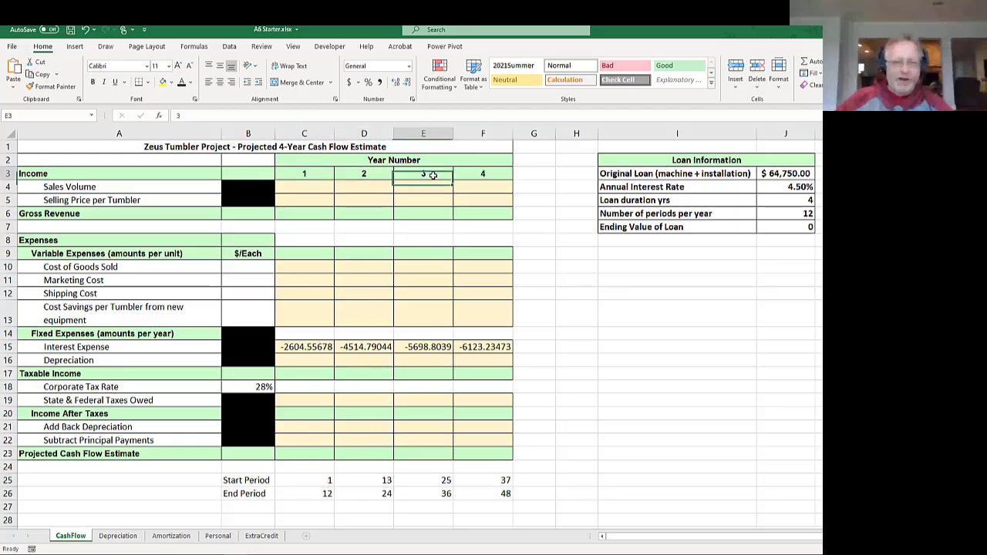
{"action": "left_click", "coordinate": [438, 478]}
{"action": "left_click_drag", "start_coordinate": [328, 482], "coordinate": [329, 494]}
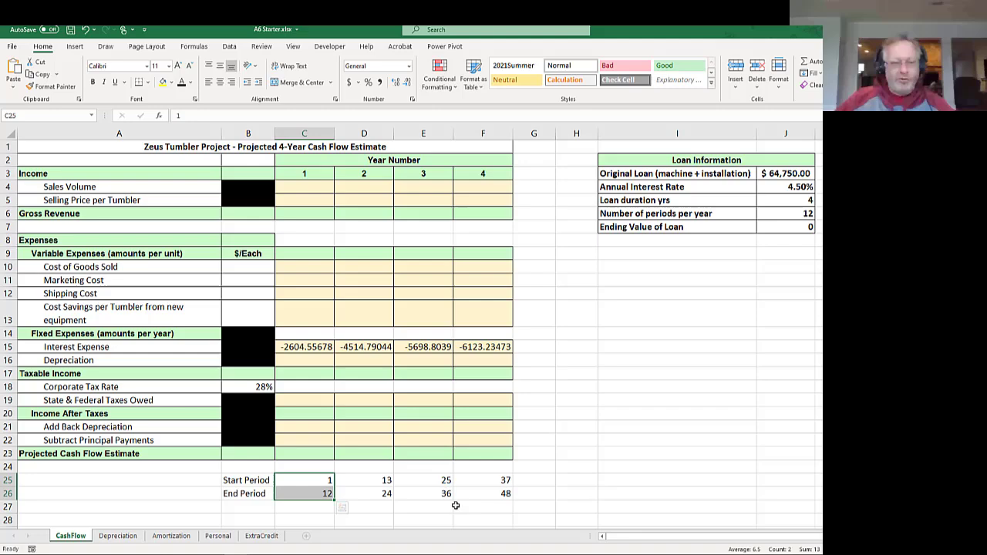
{"action": "left_click_drag", "start_coordinate": [372, 482], "coordinate": [376, 493]}
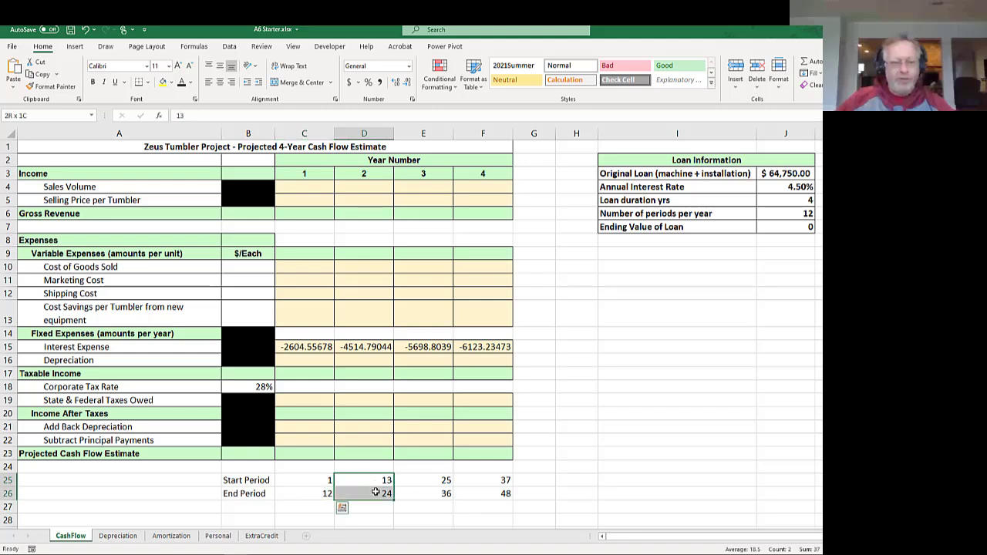
{"action": "left_click_drag", "start_coordinate": [433, 484], "coordinate": [483, 494]}
{"action": "left_click", "coordinate": [316, 493]}
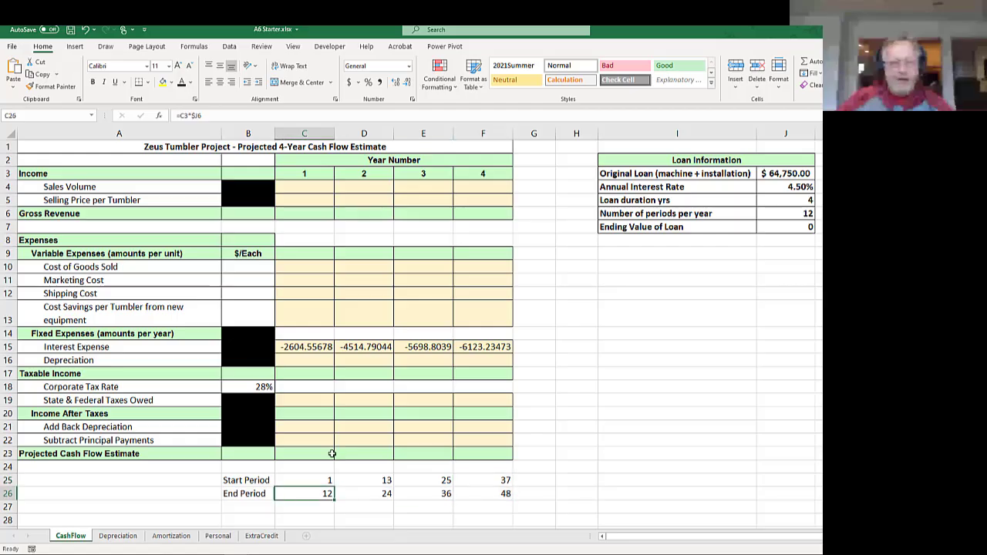
- Enter =C3*$J6-11 in C25 as the year 1 Start Period formula
{"action": "left_click", "coordinate": [316, 478]}
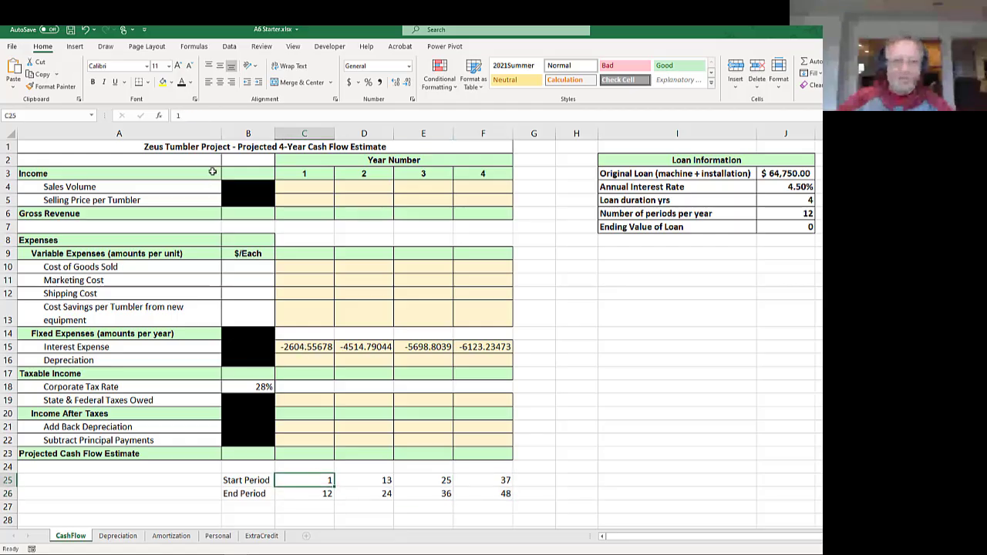
{"action": "type", "text": "="}
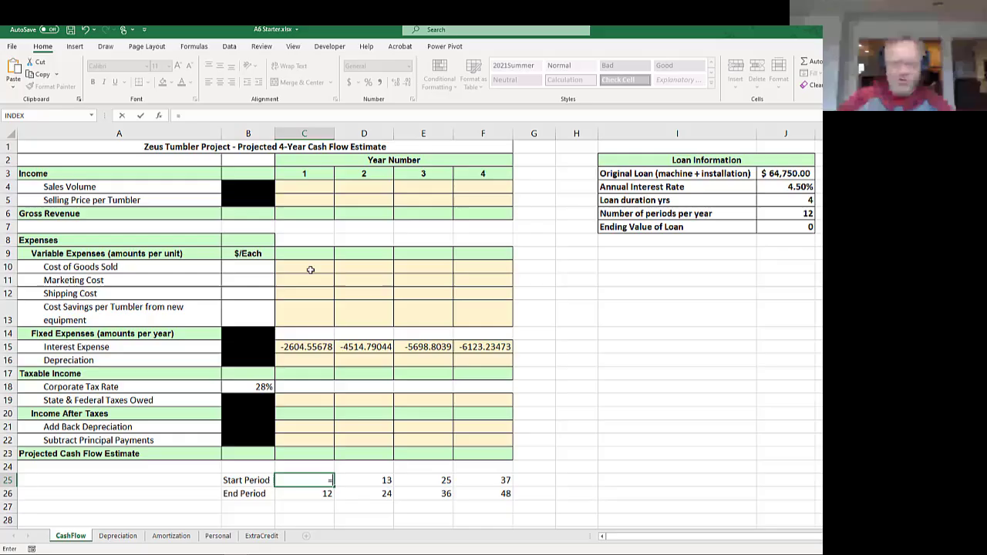
{"action": "left_click", "coordinate": [304, 176]}
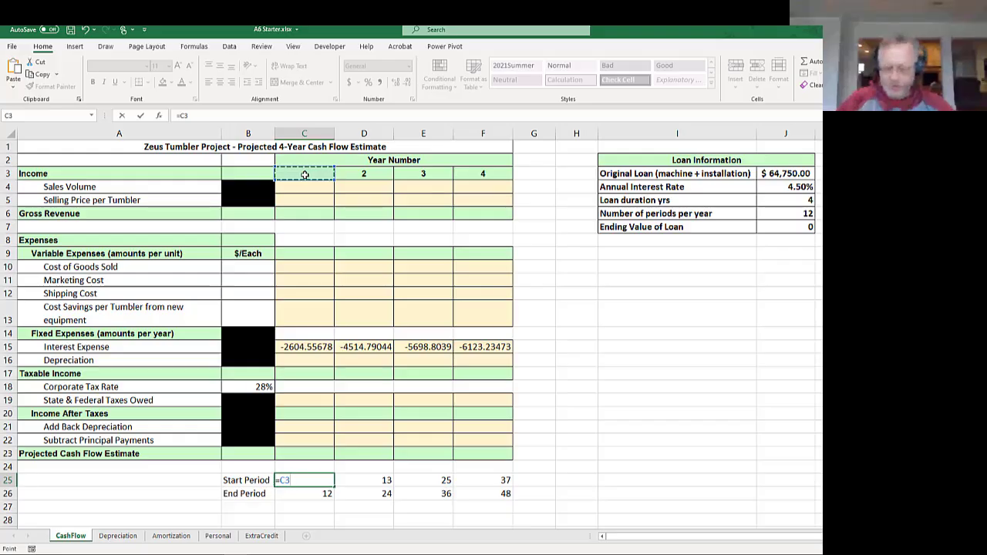
{"action": "type", "text": "*"}
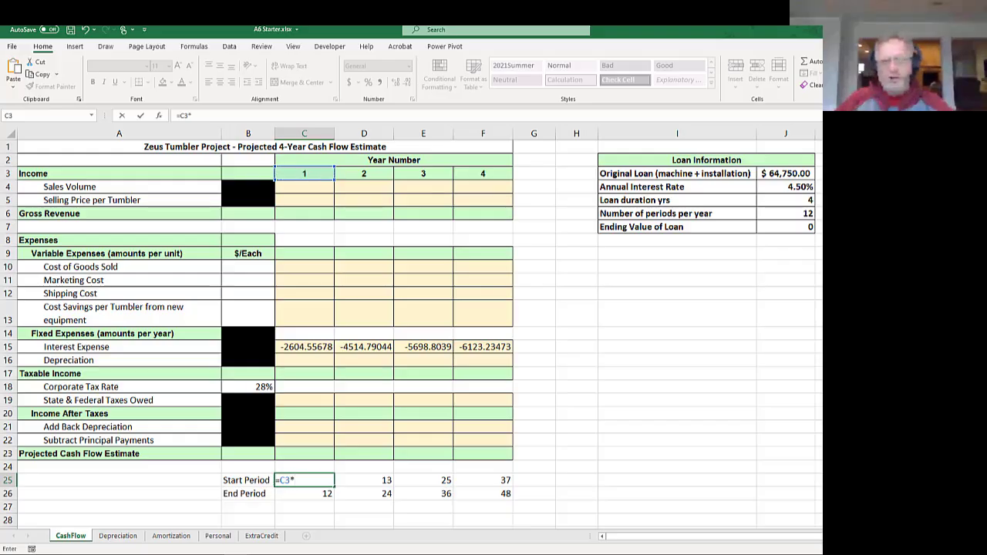
{"action": "left_click", "coordinate": [780, 213]}
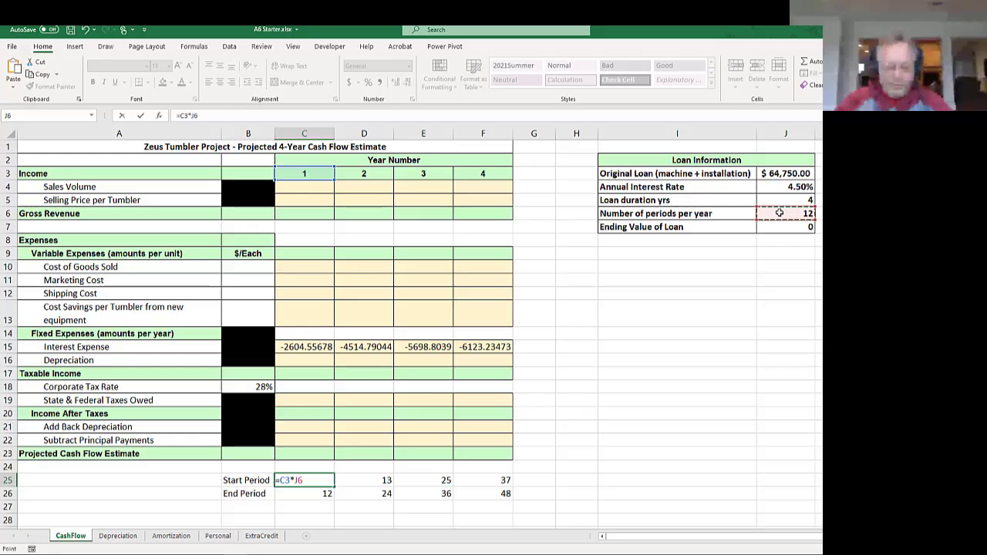
{"action": "key", "text": "F4"}
{"action": "key", "text": "F4"}
{"action": "key", "text": "F4"}
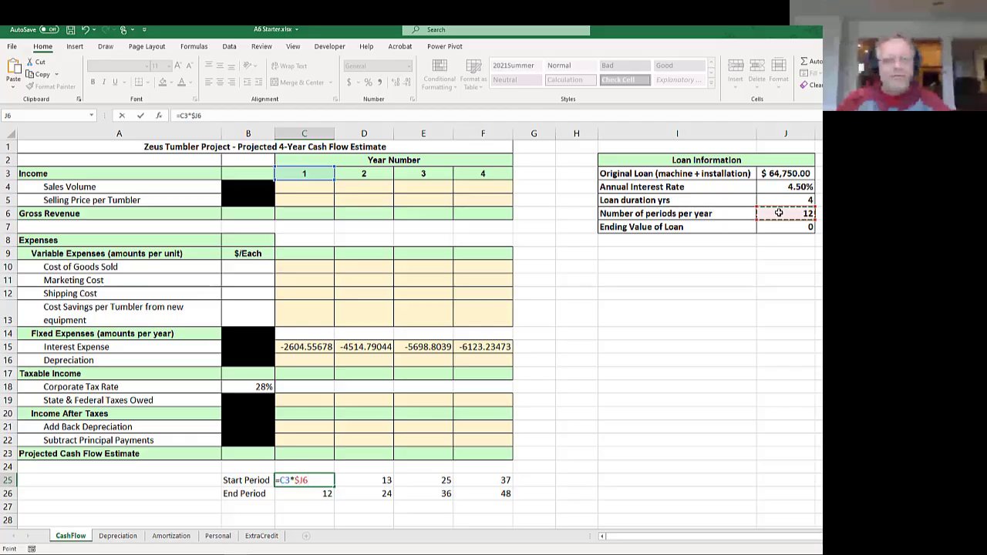
{"action": "type", "text": "-11"}
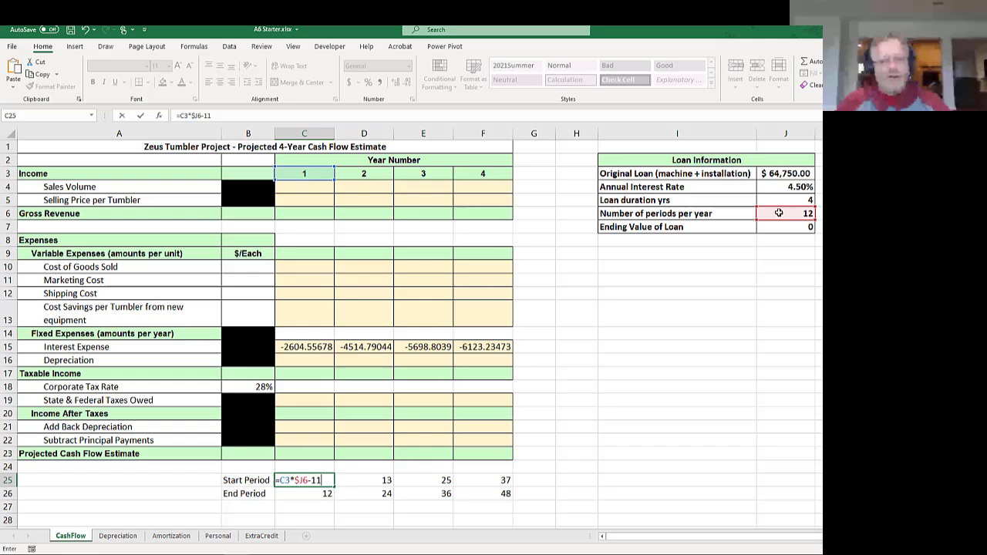
{"action": "key", "text": "Return"}
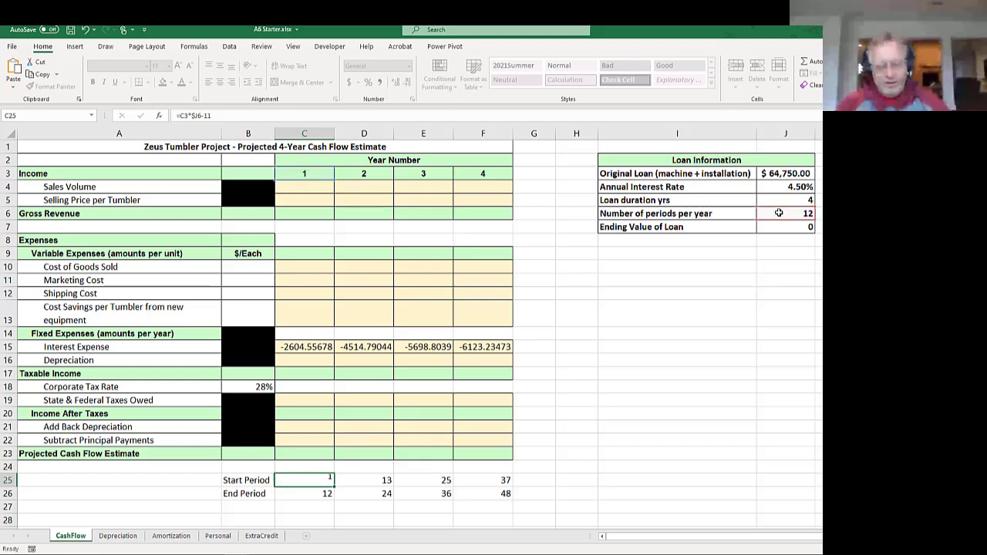
{"action": "key", "text": "Up"}
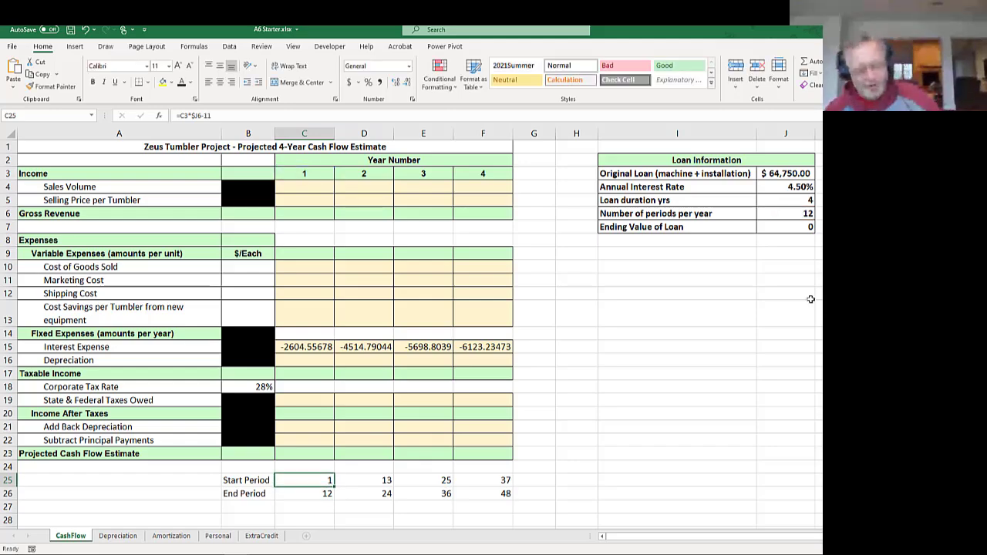
- Fill the Start Period formula across to F25 and check each year's copy
{"action": "left_click_drag", "start_coordinate": [303, 481], "coordinate": [492, 479]}
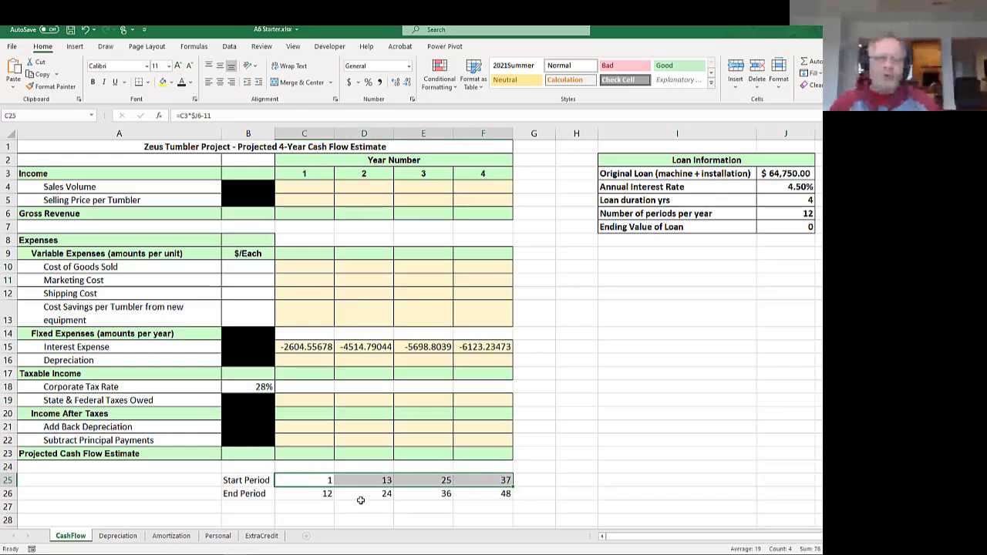
{"action": "left_click", "coordinate": [377, 479]}
{"action": "left_click", "coordinate": [416, 479]}
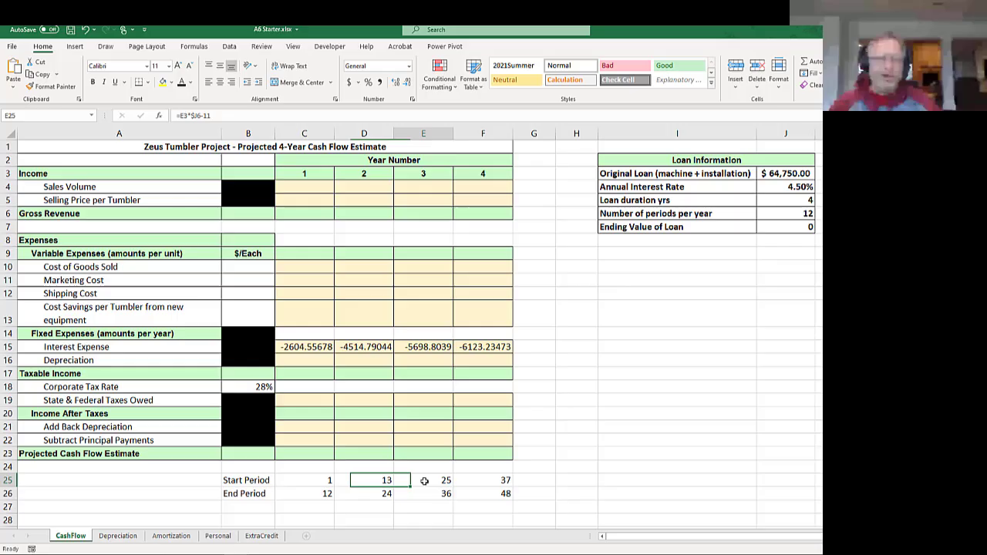
{"action": "left_click", "coordinate": [483, 479]}
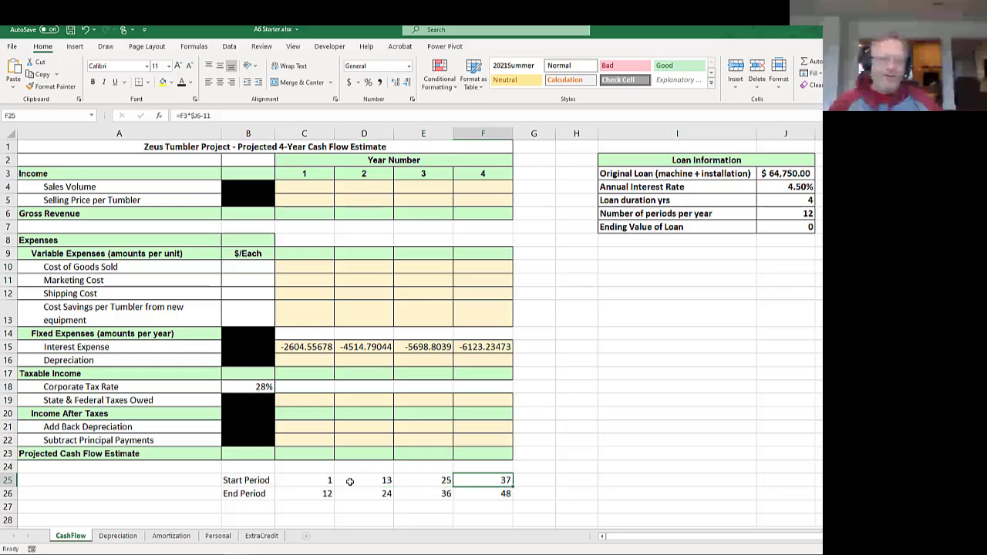
{"action": "left_click", "coordinate": [325, 481]}
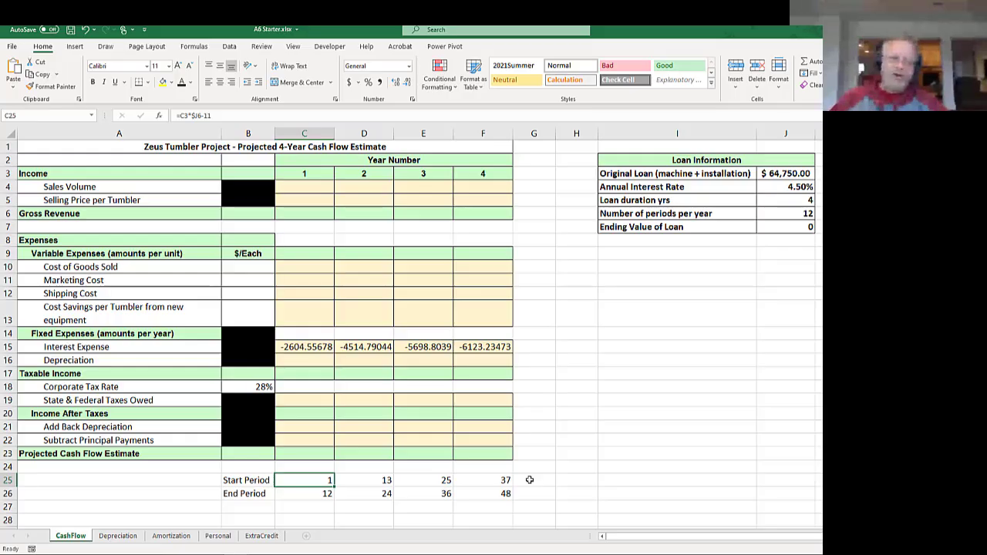
- Inspect the hard-coded 11 in C25's Start Period formula, leaving it unchanged
{"action": "left_click", "coordinate": [208, 115]}
{"action": "key", "text": "shift+Left"}
{"action": "key", "text": "shift+Left"}
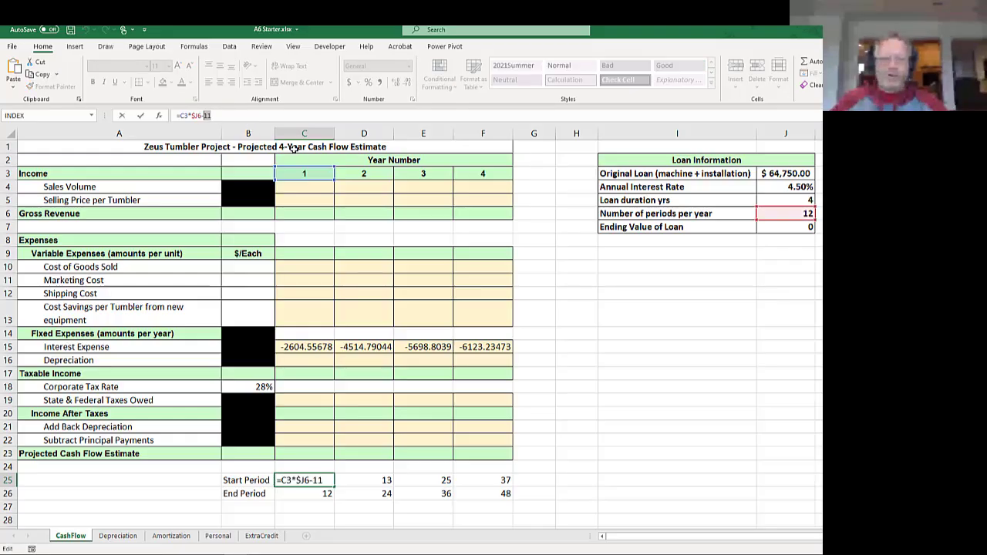
{"action": "key", "text": "Escape"}
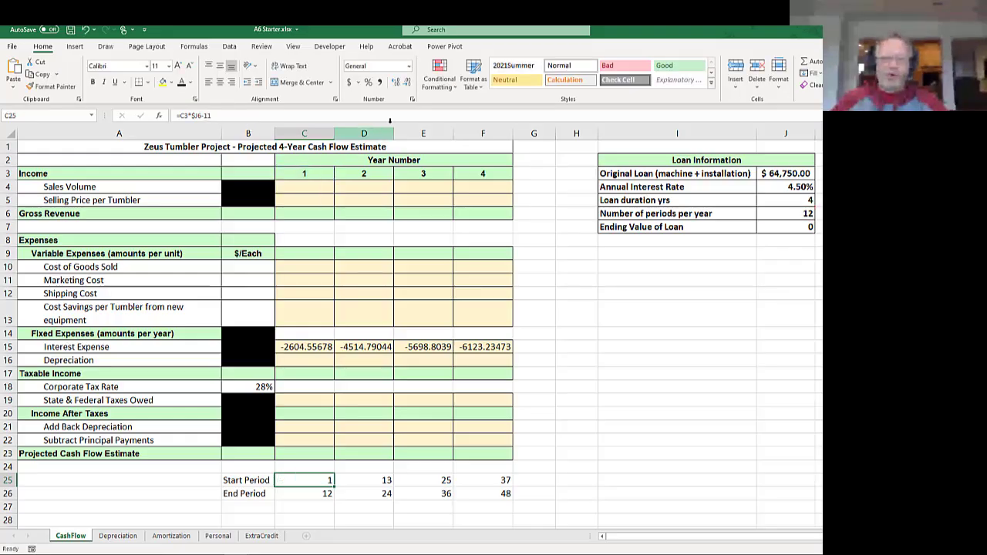
- Set periods per year to 4, making the Start Periods -7, -3, 1, 5
{"action": "left_click", "coordinate": [794, 213]}
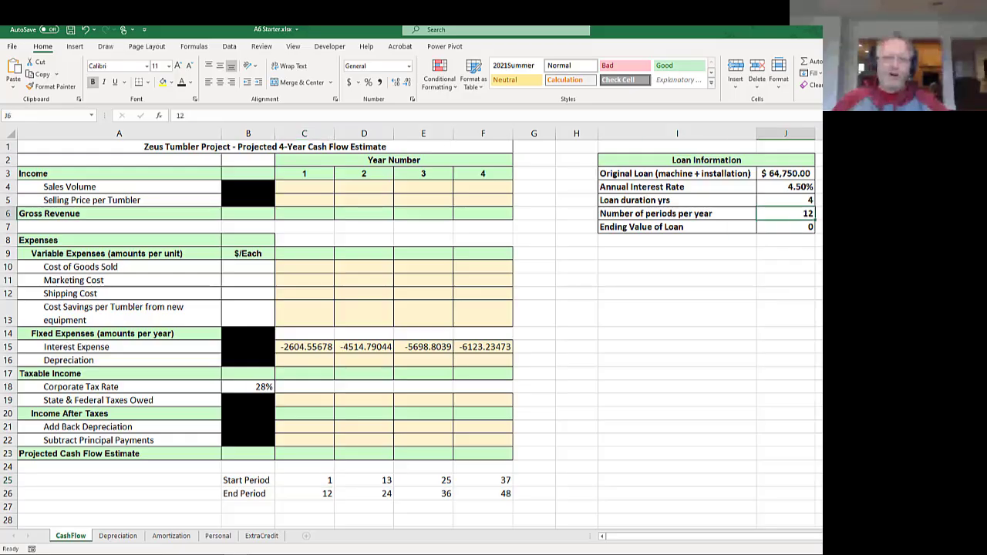
{"action": "type", "text": "4"}
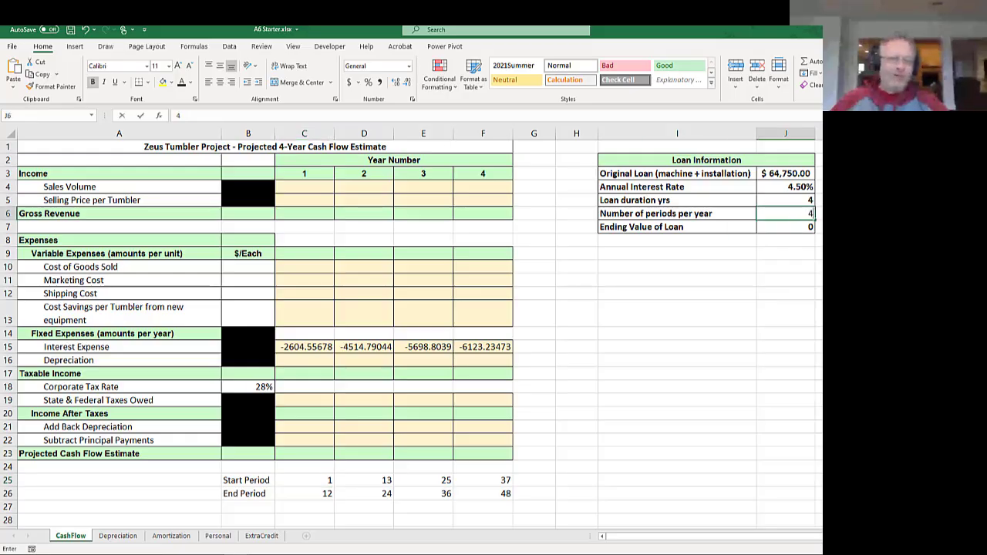
{"action": "key", "text": "Return"}
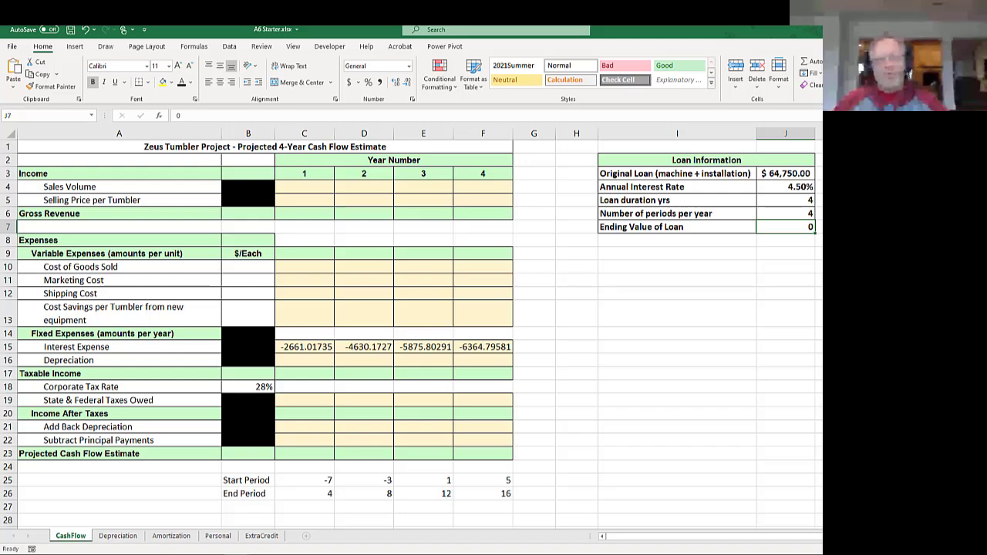
{"action": "key", "text": "Up"}
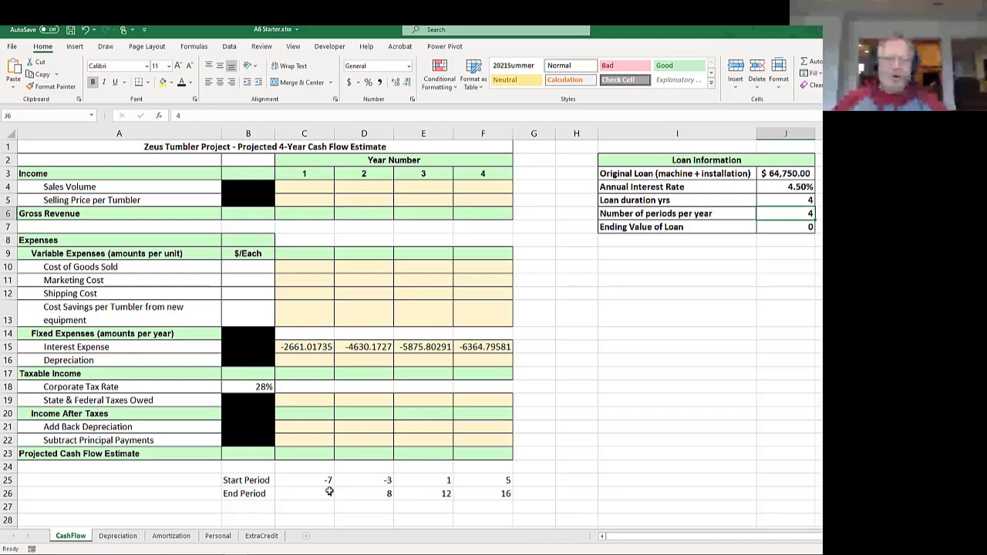
{"action": "left_click", "coordinate": [319, 481]}
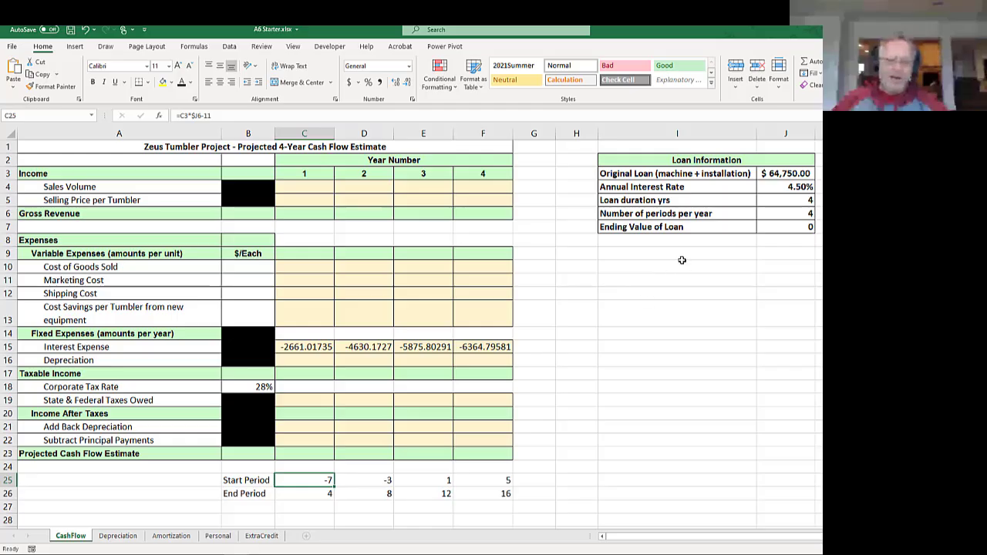
- Set the periods per year in J6 back to 12
{"action": "left_click", "coordinate": [785, 214]}
{"action": "type", "text": "12"}
{"action": "key", "text": "ctrl+Return"}
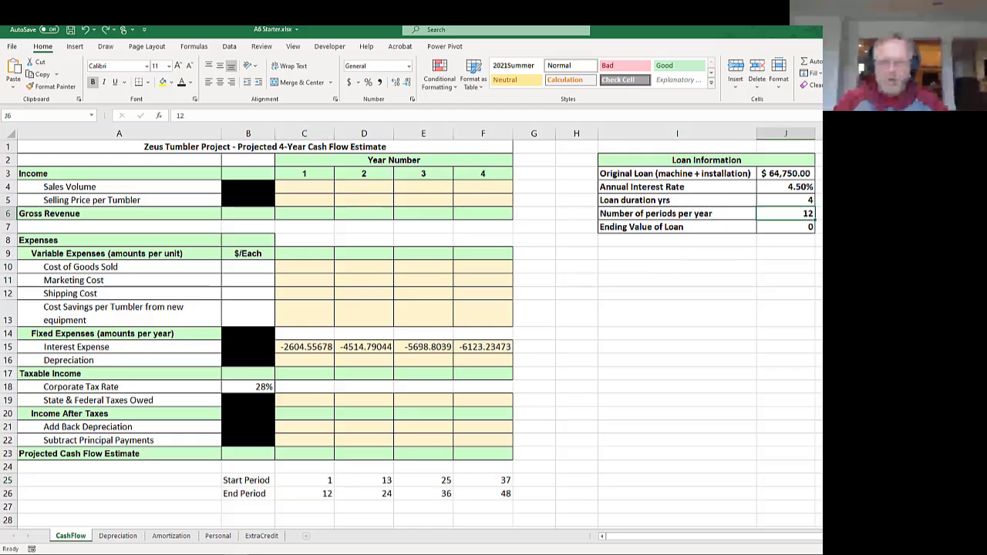
- Change C25's Start Period formula to =C3*$J6-($J6-1), still giving 1, 13, 25, 37
{"action": "left_click", "coordinate": [312, 481]}
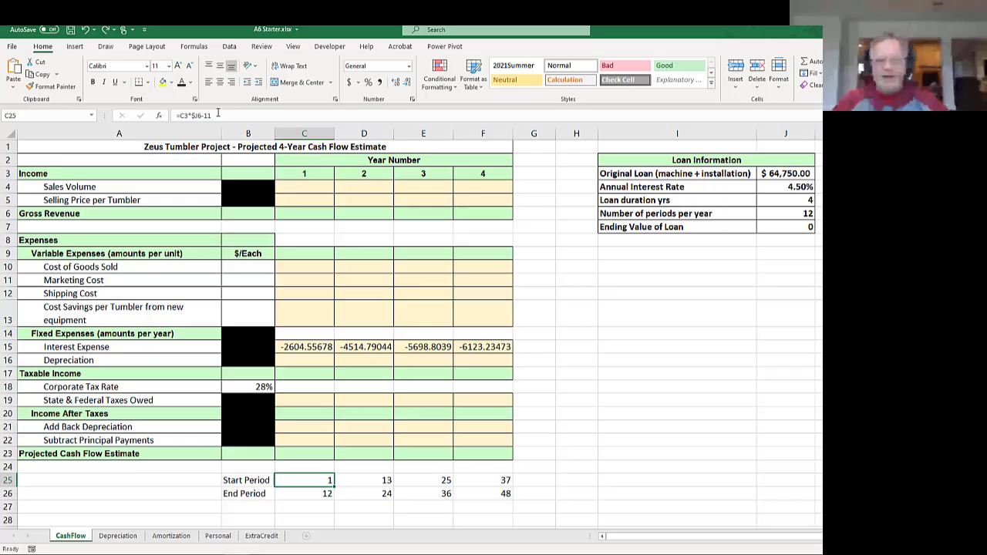
{"action": "left_click", "coordinate": [218, 115]}
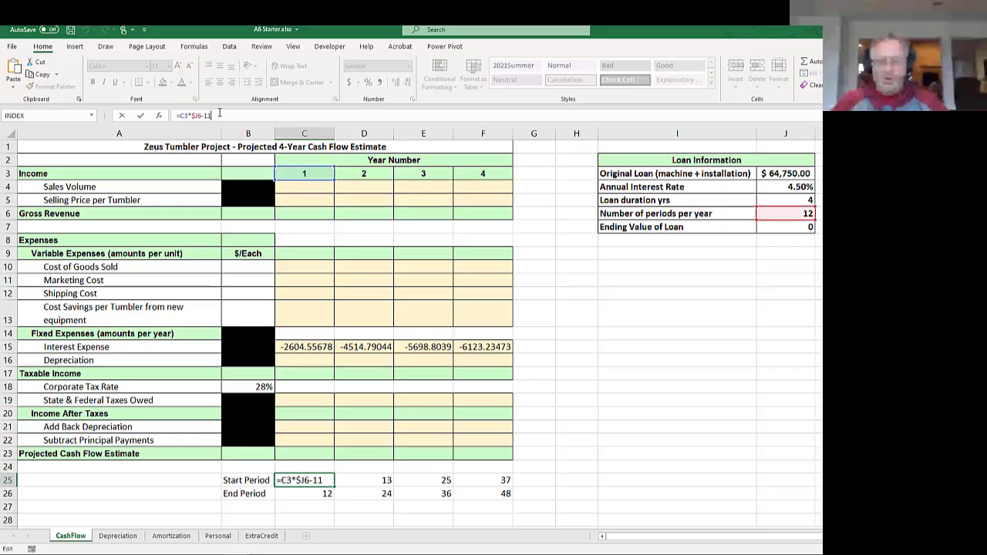
{"action": "key", "text": "BackSpace"}
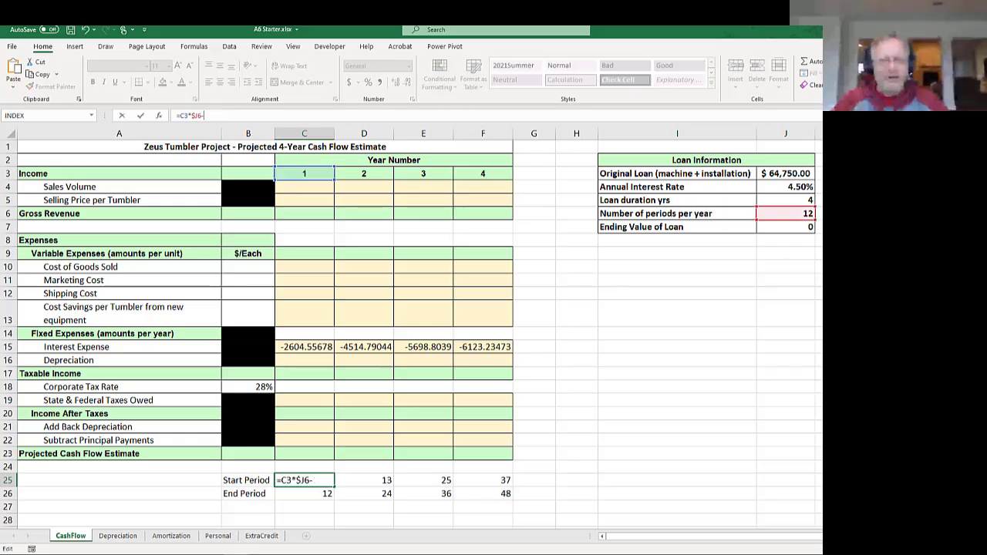
{"action": "left_click", "coordinate": [795, 213]}
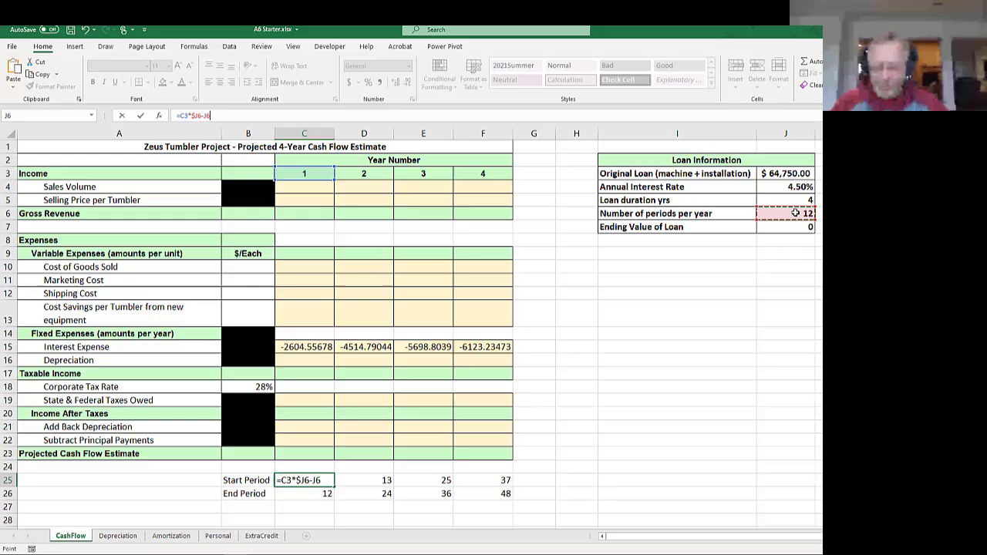
{"action": "key", "text": "F4"}
{"action": "key", "text": "F4"}
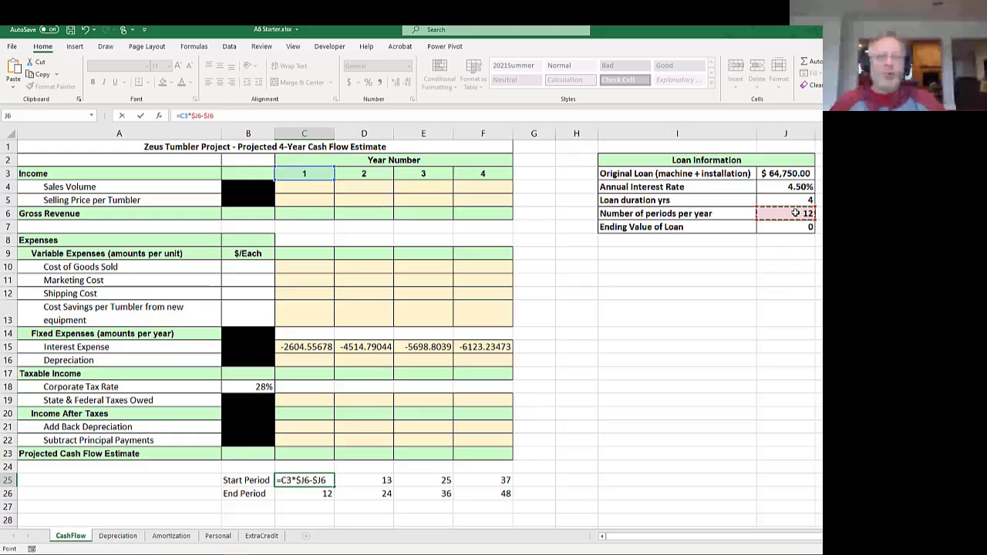
{"action": "type", "text": "-1)"}
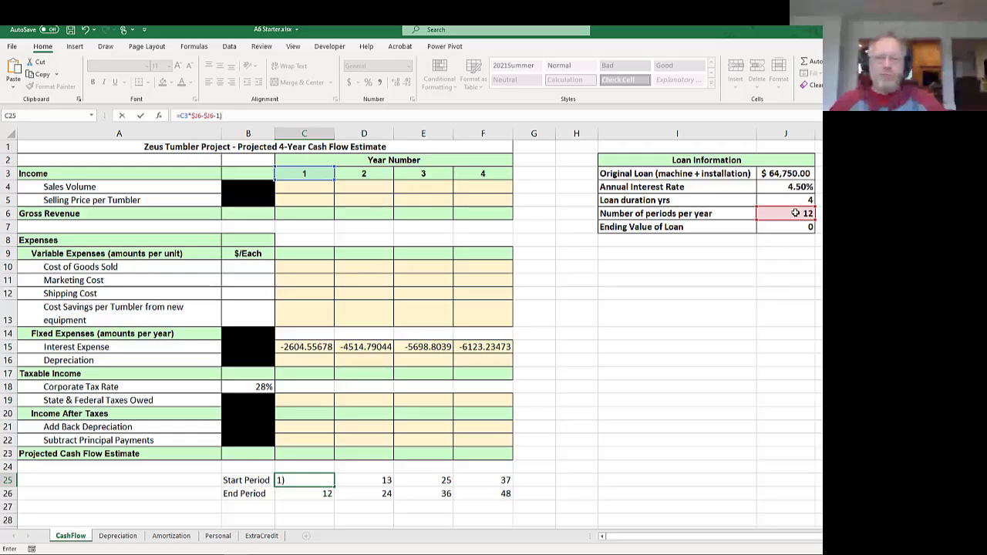
{"action": "left_click", "coordinate": [203, 116]}
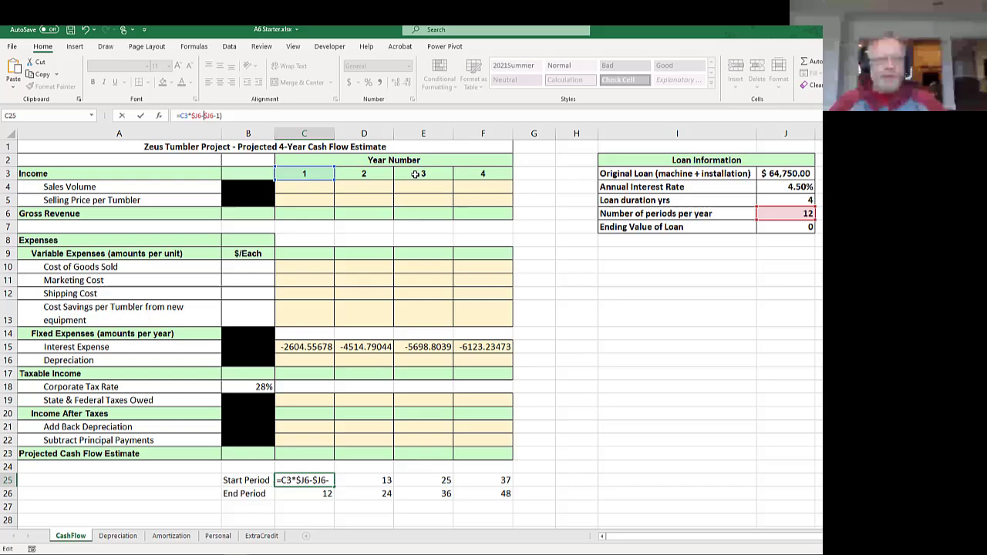
{"action": "type", "text": "("}
{"action": "key", "text": "Return"}
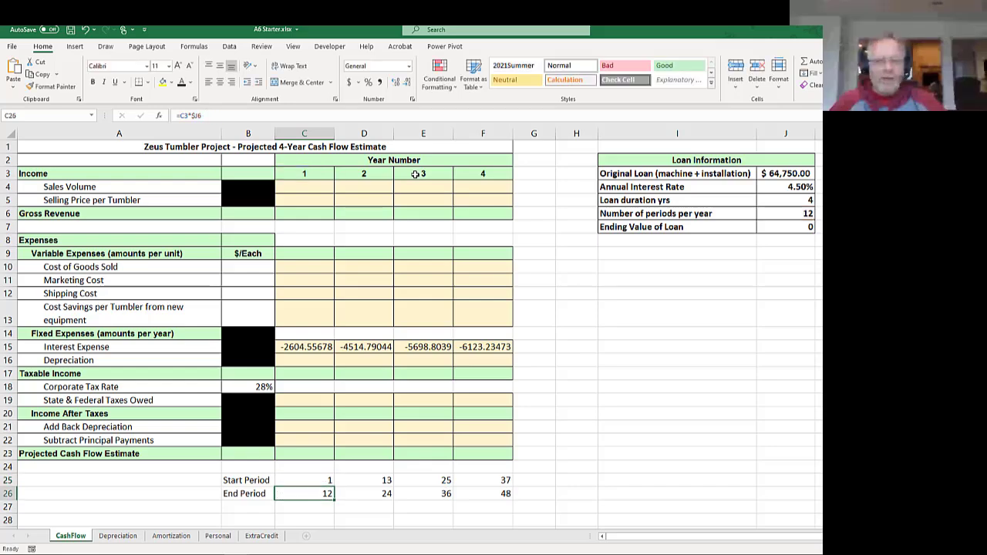
{"action": "key", "text": "Up"}
{"action": "key", "text": "shift+Right"}
{"action": "key", "text": "shift+Right"}
{"action": "key", "text": "shift+Right"}
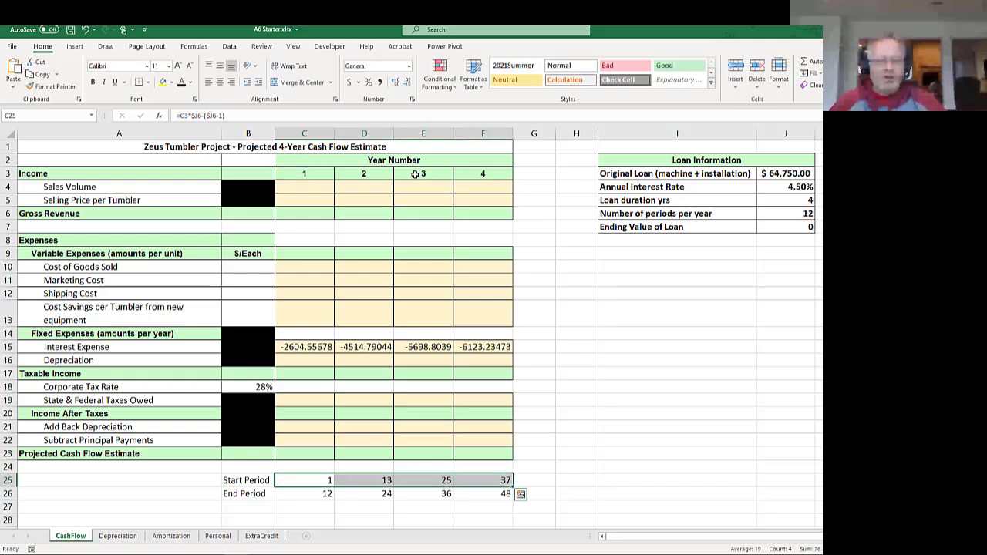
{"action": "key", "text": "Left"}
{"action": "key", "text": "Right"}
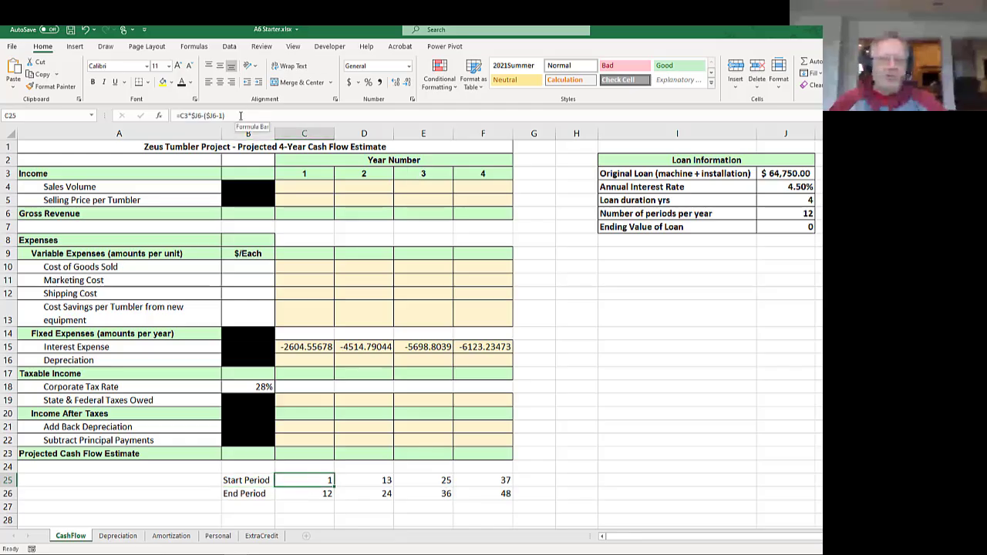
- Replace C15's CUMIPMT start period with C3*$J6-($J6-1) and fill it across C15:F15
{"action": "left_click_drag", "start_coordinate": [240, 115], "coordinate": [182, 115]}
{"action": "key", "text": "ctrl+c"}
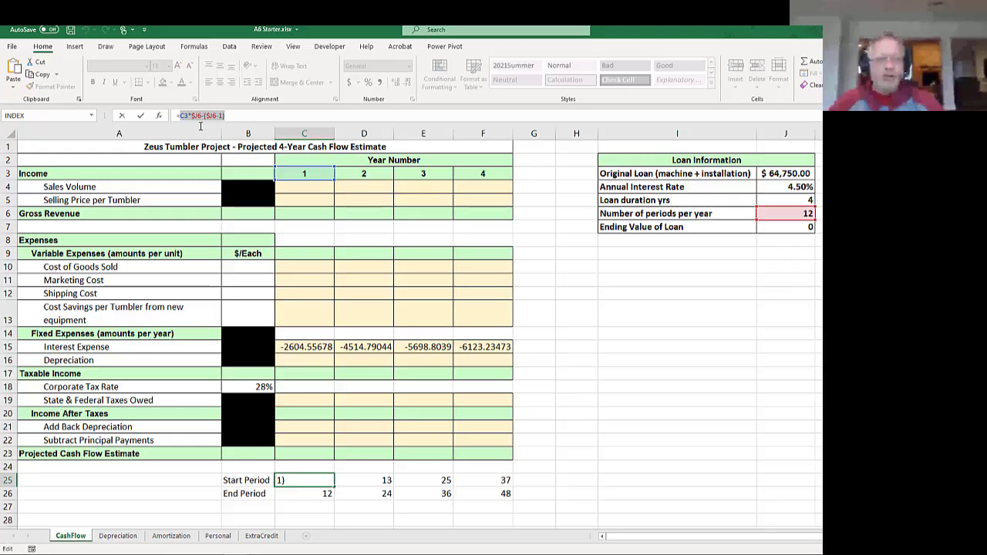
{"action": "key", "text": "Escape"}
{"action": "left_click", "coordinate": [318, 348]}
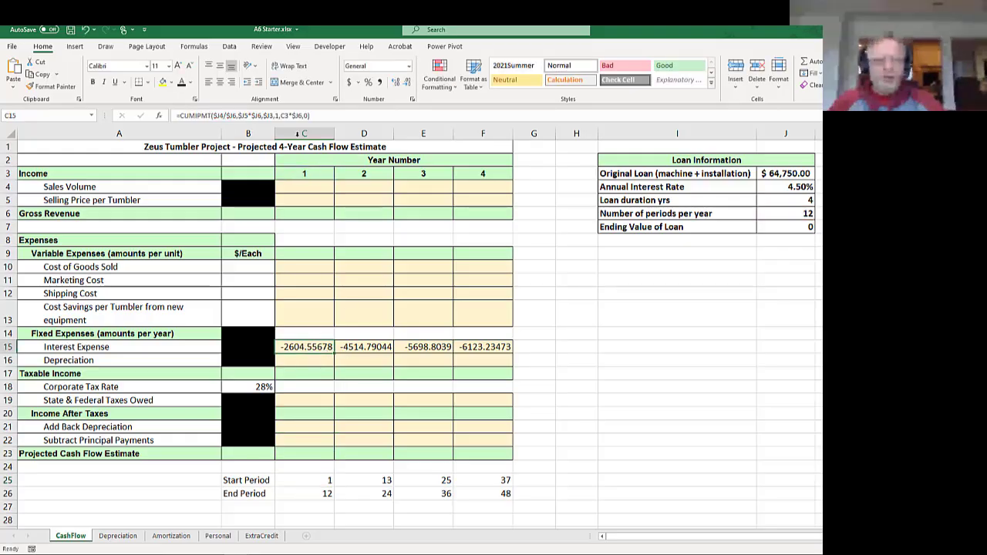
{"action": "double_click", "coordinate": [277, 116]}
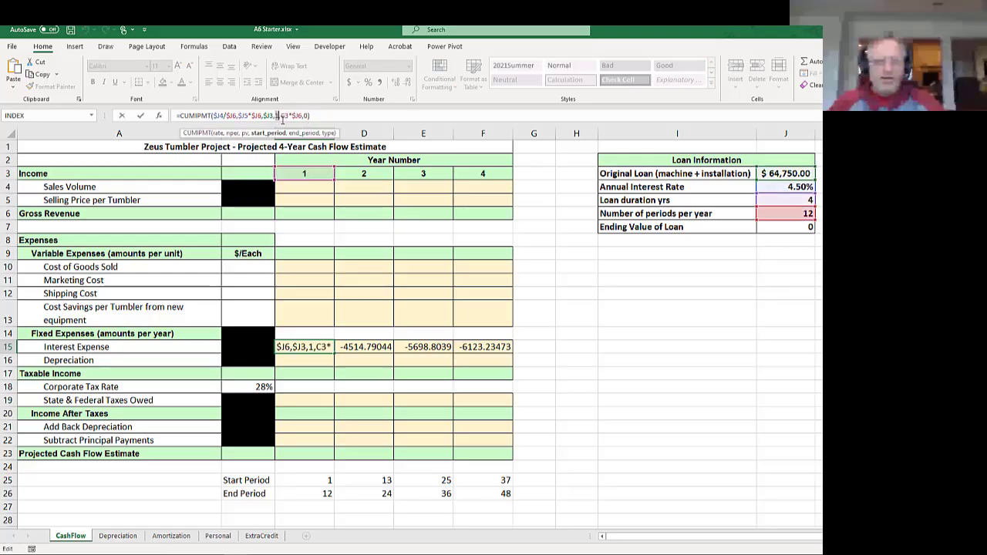
{"action": "key", "text": "ctrl+v"}
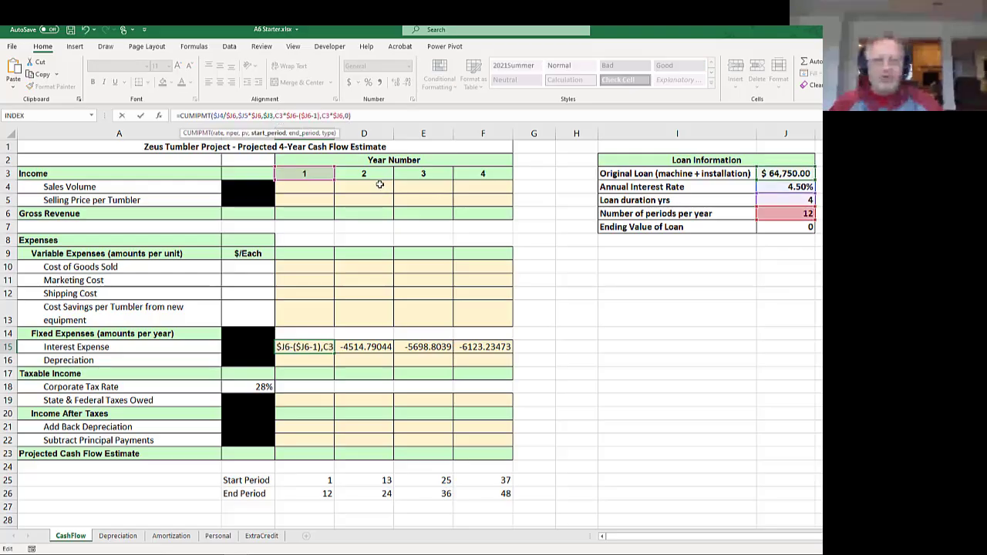
{"action": "key", "text": "ctrl+Return"}
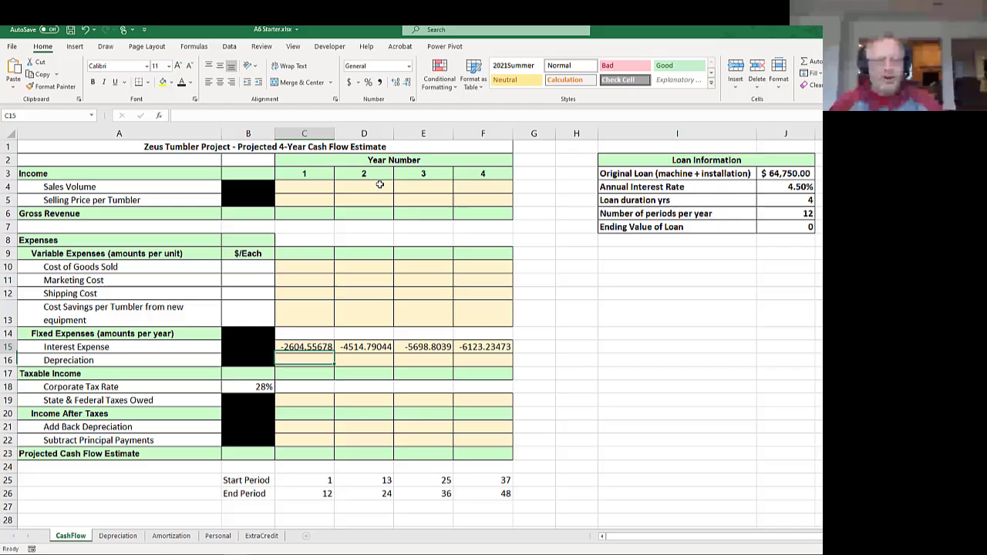
{"action": "key", "text": "shift+Right"}
{"action": "key", "text": "shift+Right"}
{"action": "key", "text": "shift+Right"}
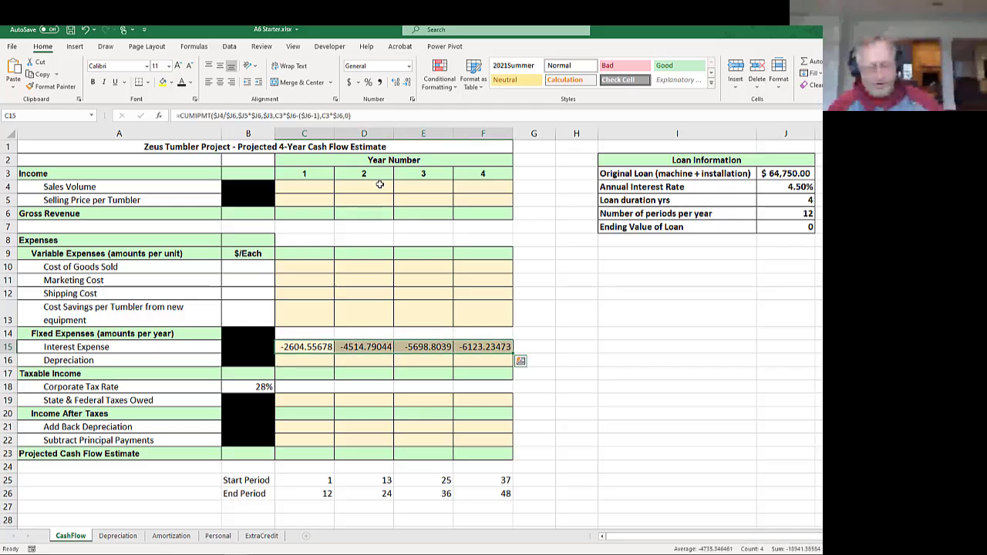
{"action": "key", "text": "ctrl+r"}
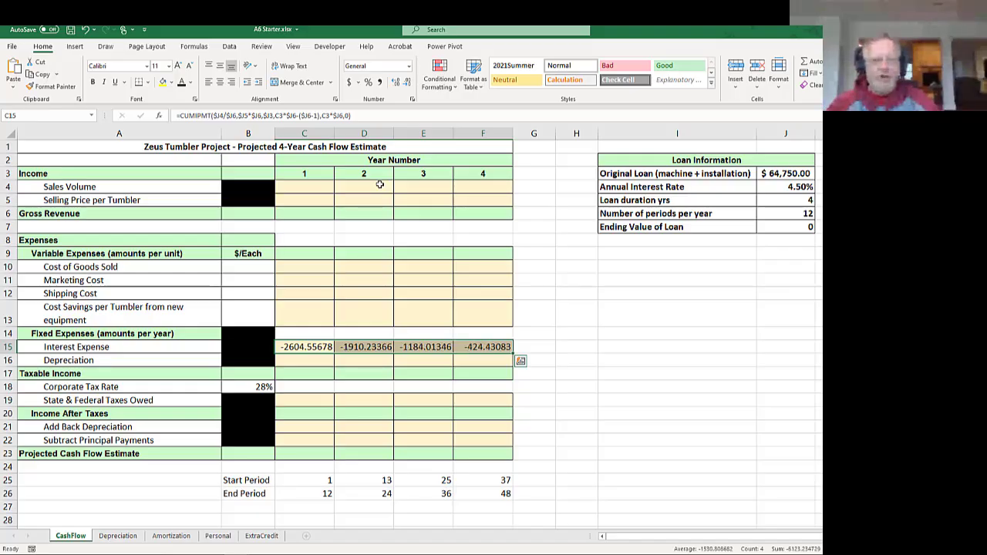
- Format Interest Expense as Number with 0 decimals, 1000 separator and red (1,234) negatives
{"action": "left_click", "coordinate": [412, 100]}
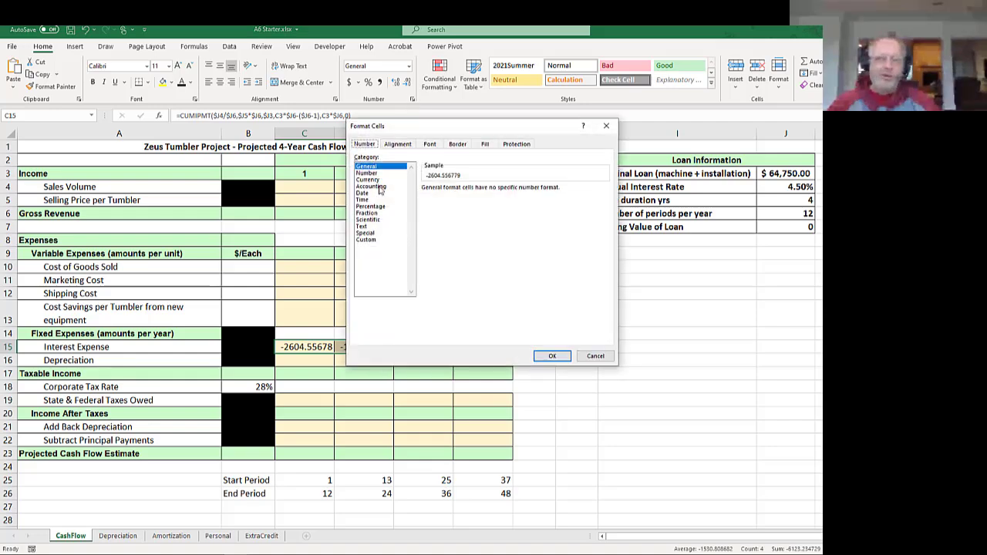
{"action": "left_click", "coordinate": [368, 173]}
{"action": "left_click", "coordinate": [491, 191]}
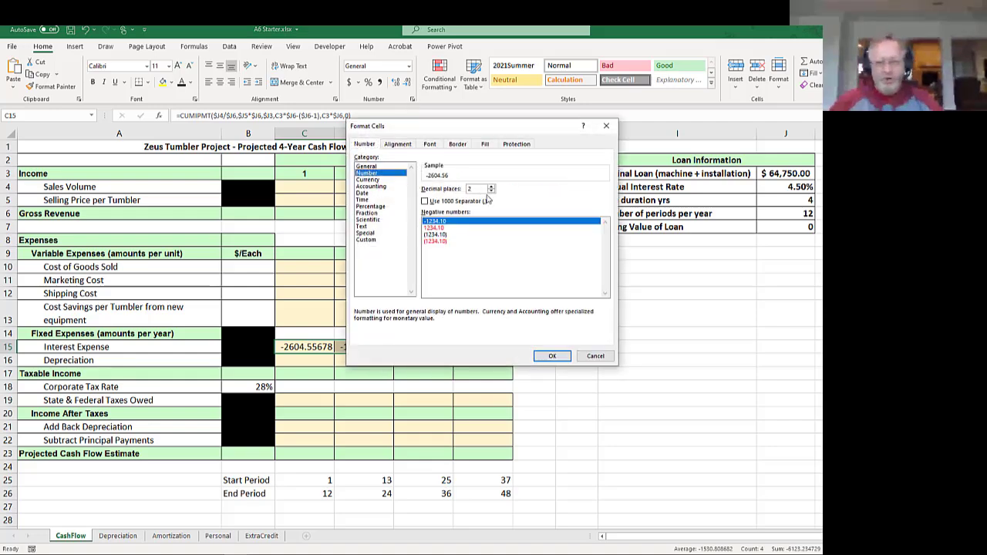
{"action": "left_click", "coordinate": [492, 191]}
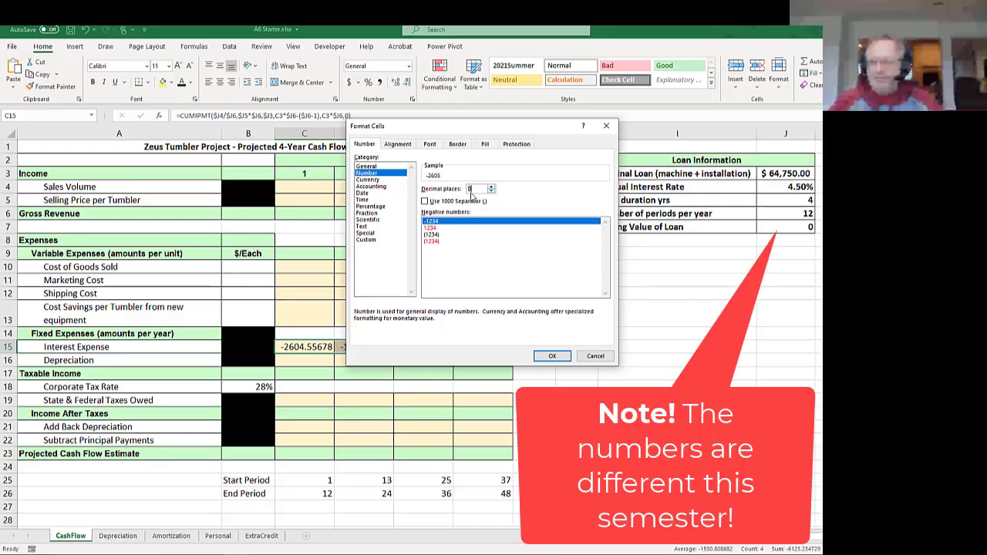
{"action": "left_click", "coordinate": [424, 202]}
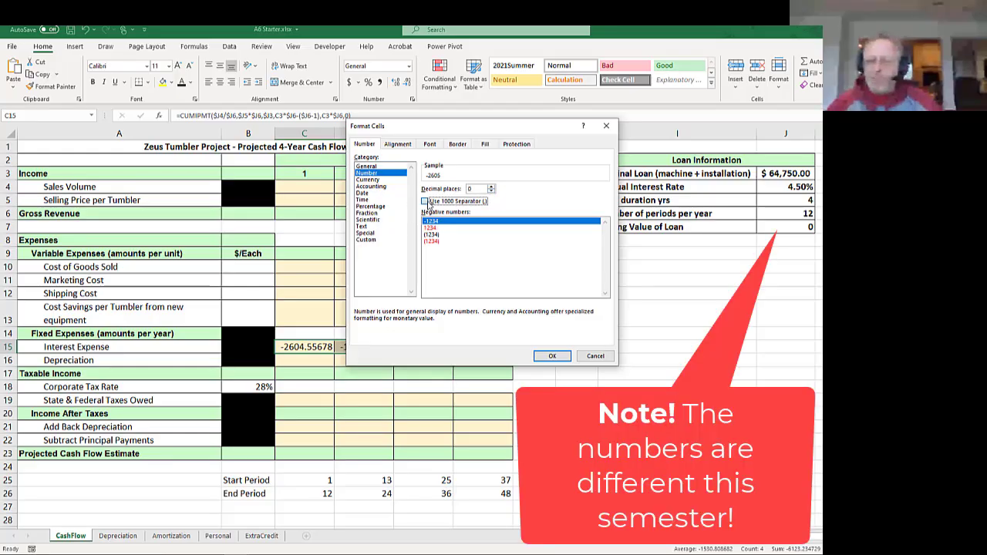
{"action": "left_click", "coordinate": [434, 241]}
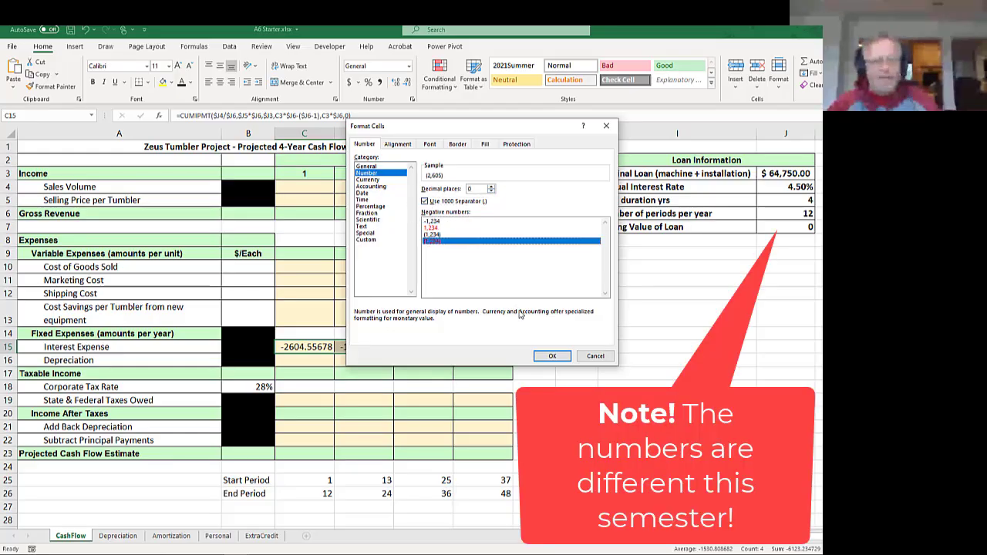
{"action": "left_click", "coordinate": [553, 357]}
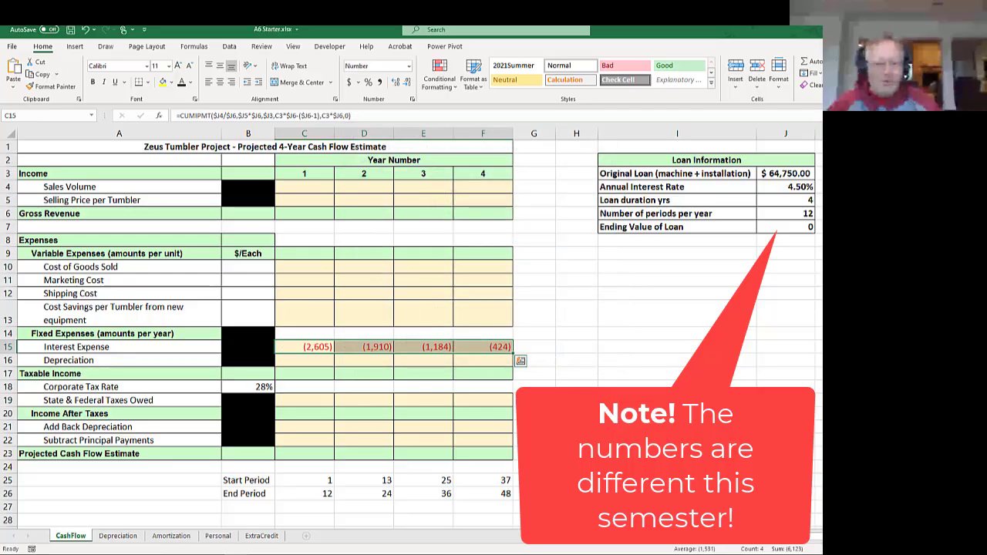
{"action": "left_click", "coordinate": [541, 322]}
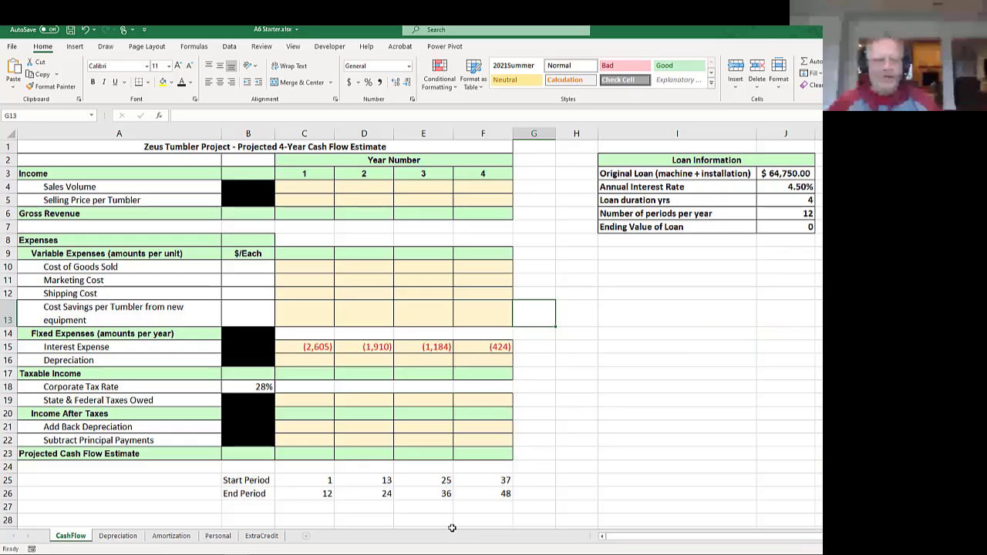
{"action": "left_click_drag", "start_coordinate": [255, 484], "coordinate": [480, 492]}
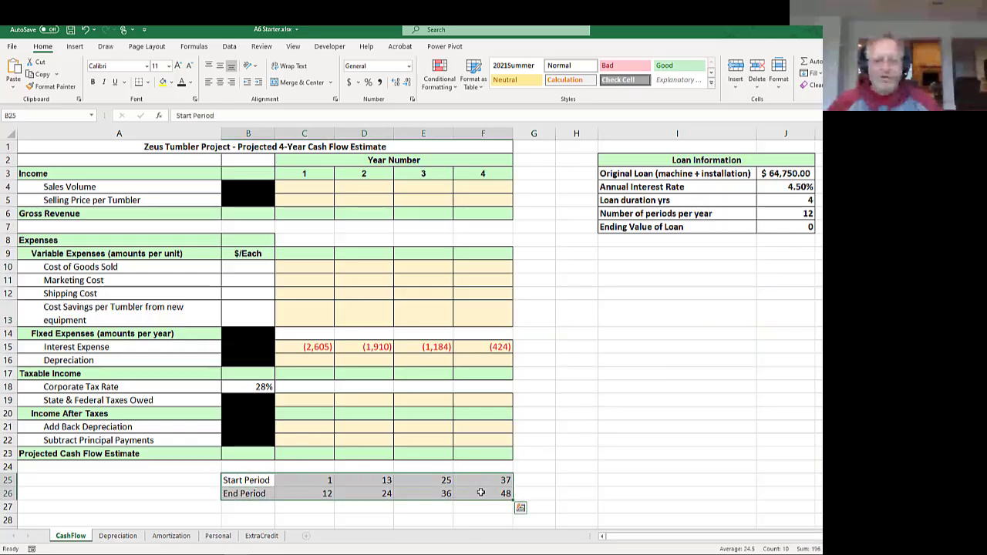